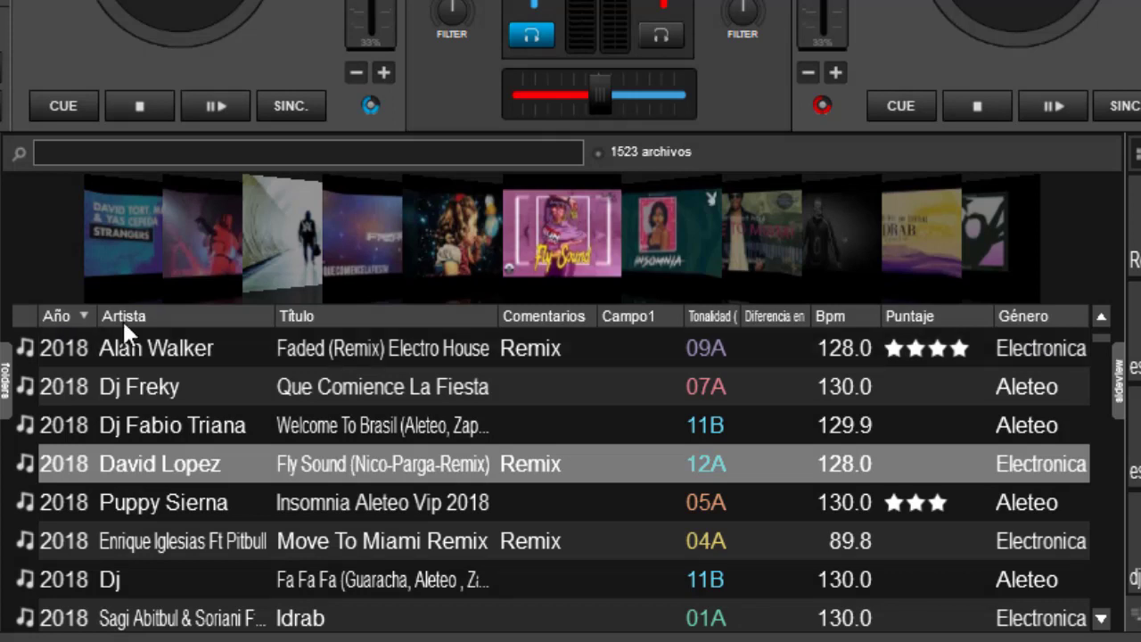
Sort the track list by Artista in ascending order and browse the artists from the beginning of the list
left_click(177, 317)
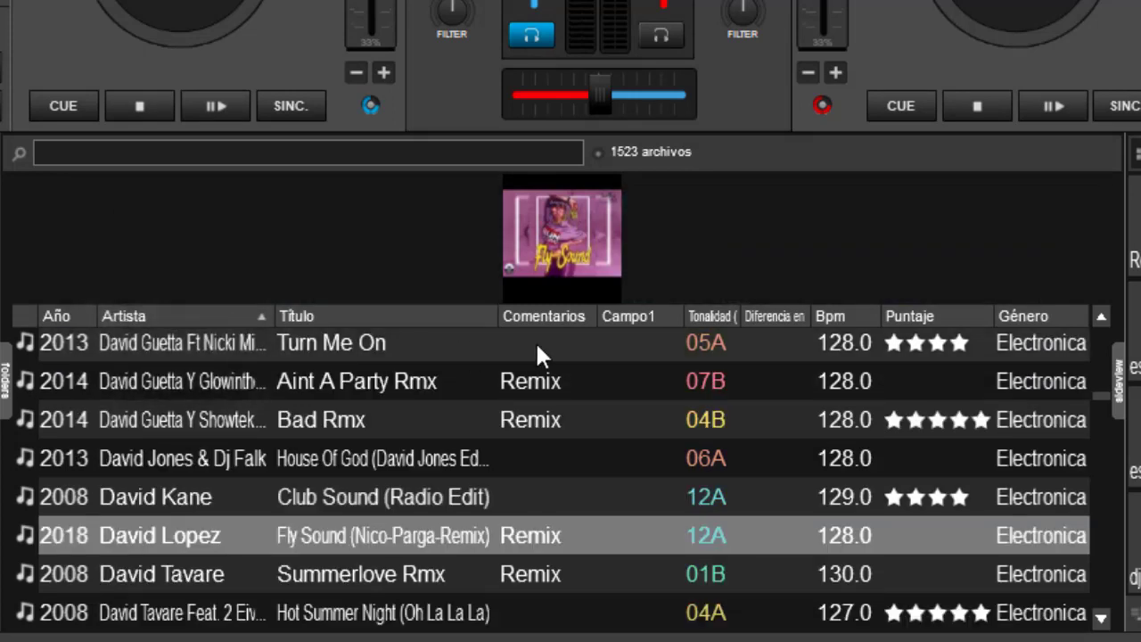
left_click_drag(1093, 396, 1090, 338)
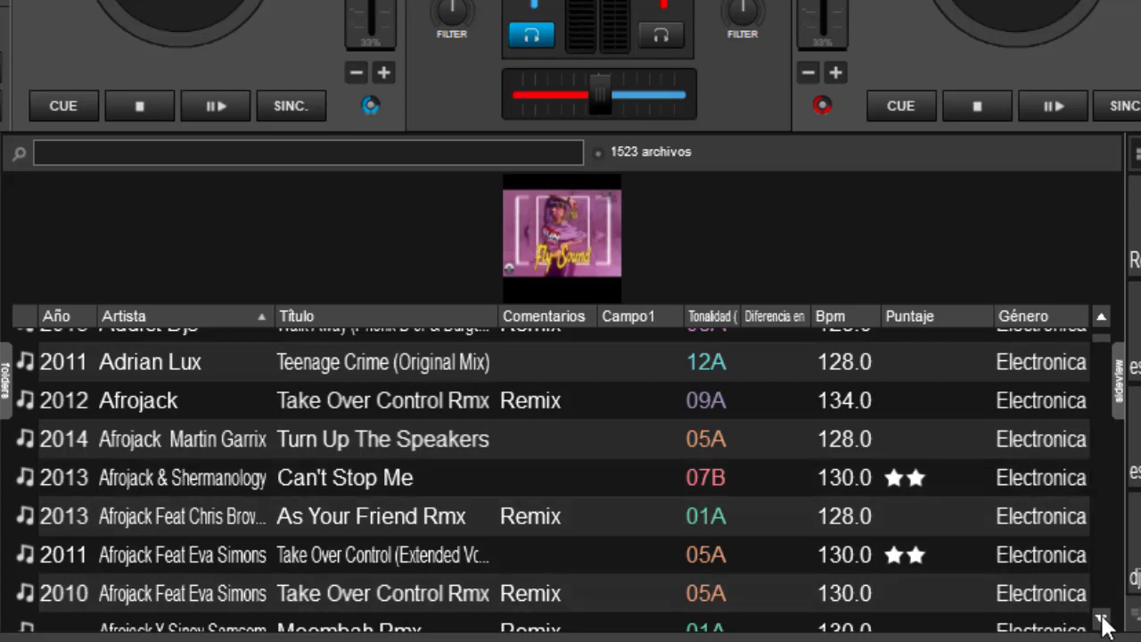
left_click_drag(1103, 624, 1107, 627)
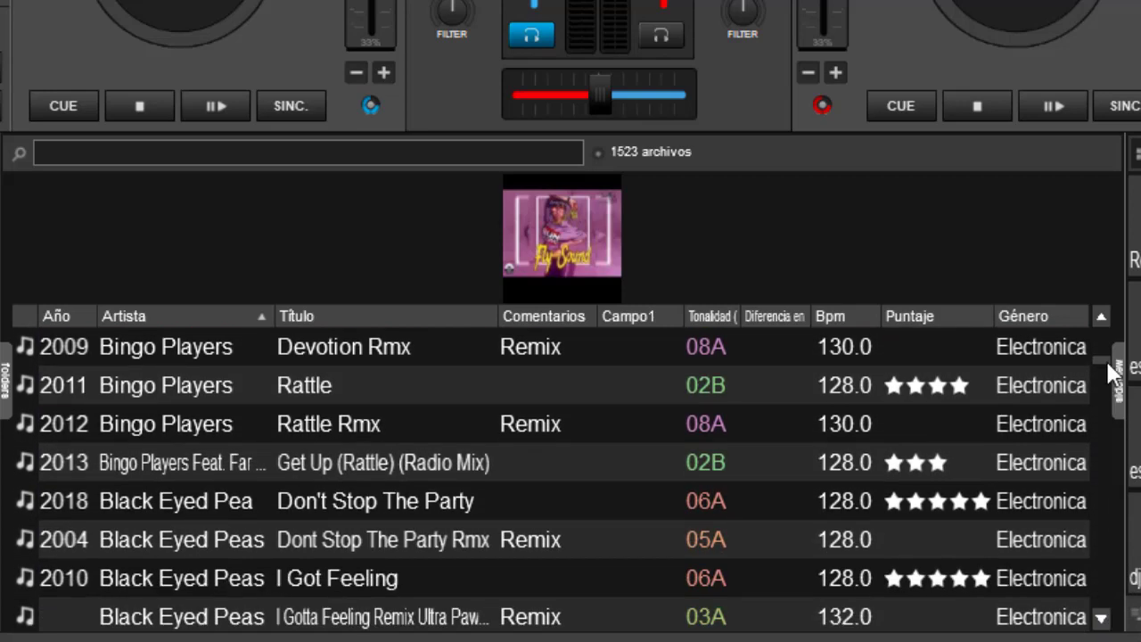
left_click_drag(1111, 365, 1103, 315)
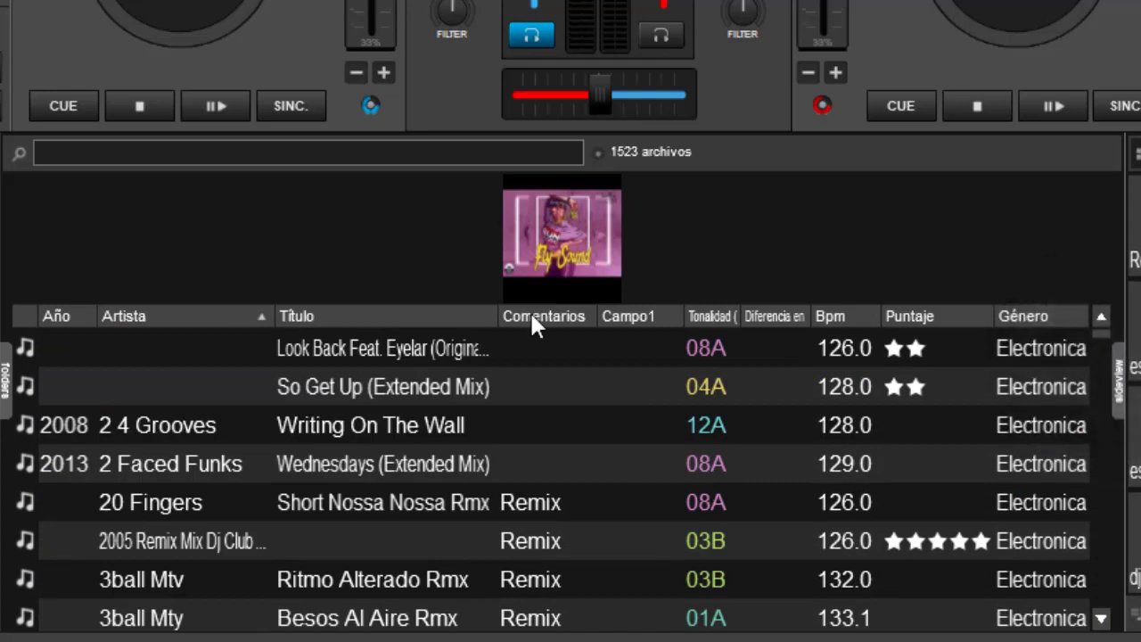
Sort the track list by Título in ascending order, followed by Año with the newest tracks first, and show the beginning of the list
left_click(448, 319)
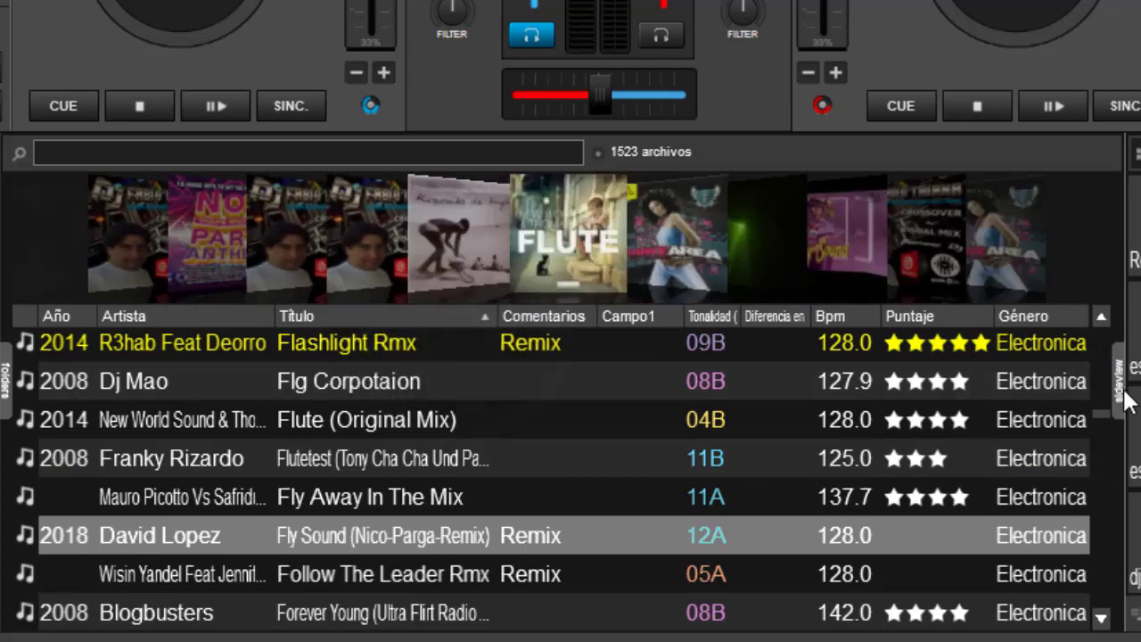
left_click_drag(1102, 406, 1100, 330)
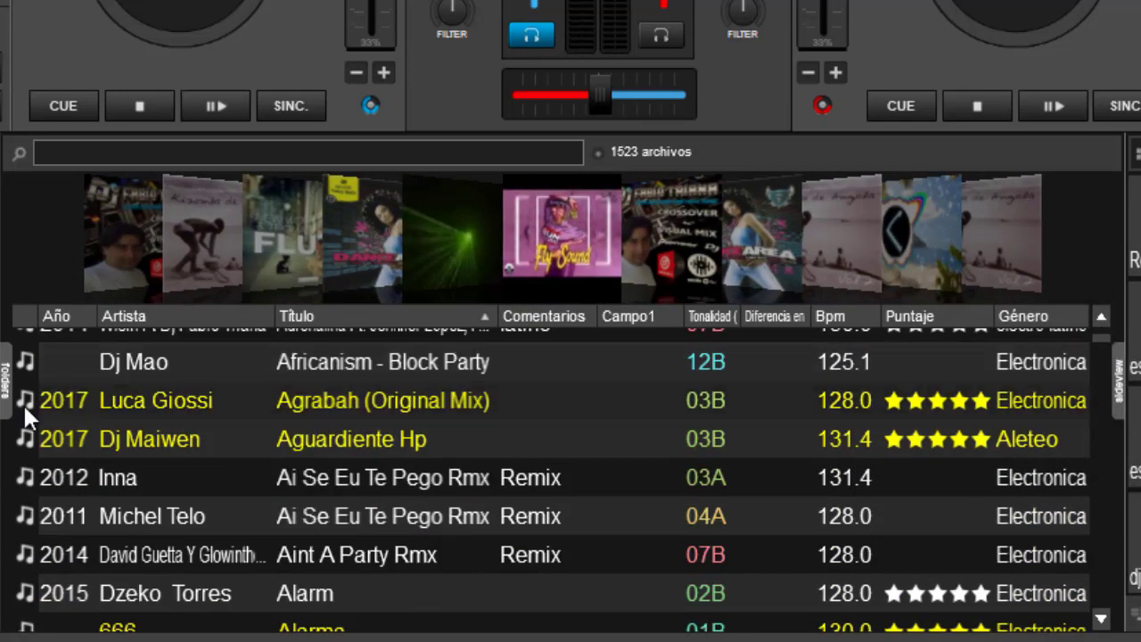
left_click(65, 316)
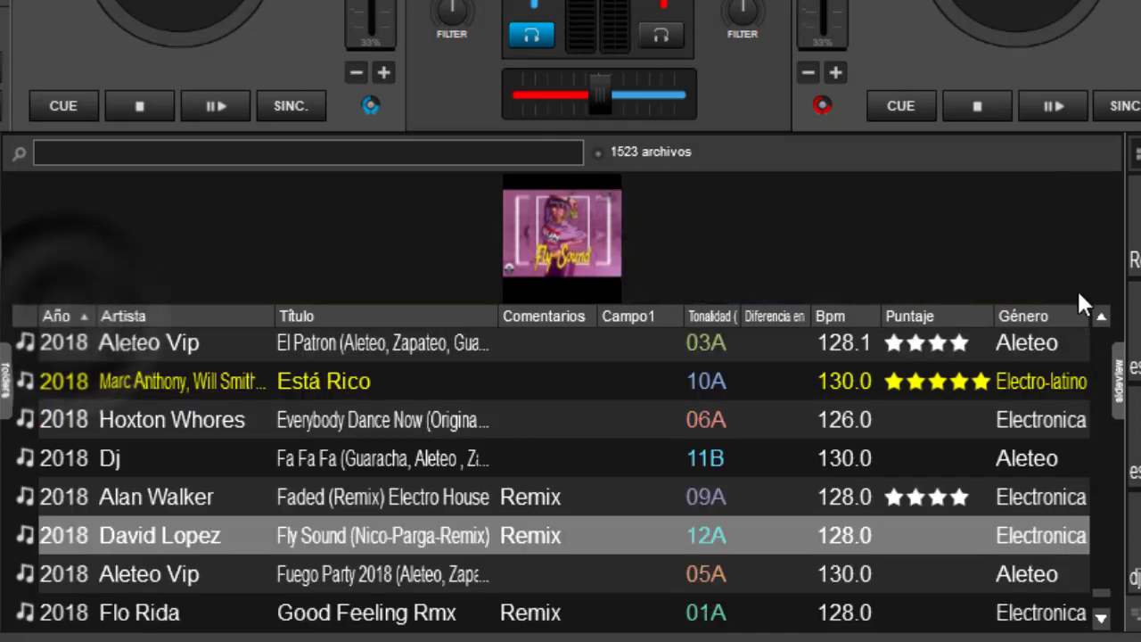
left_click(80, 314)
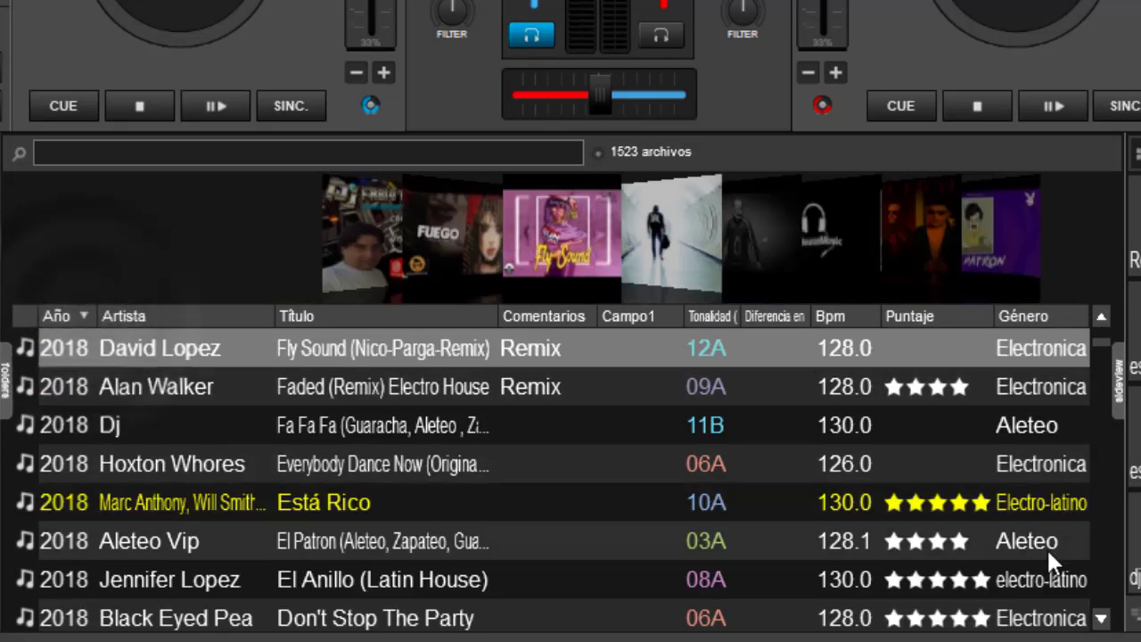
left_click_drag(1102, 340, 1098, 312)
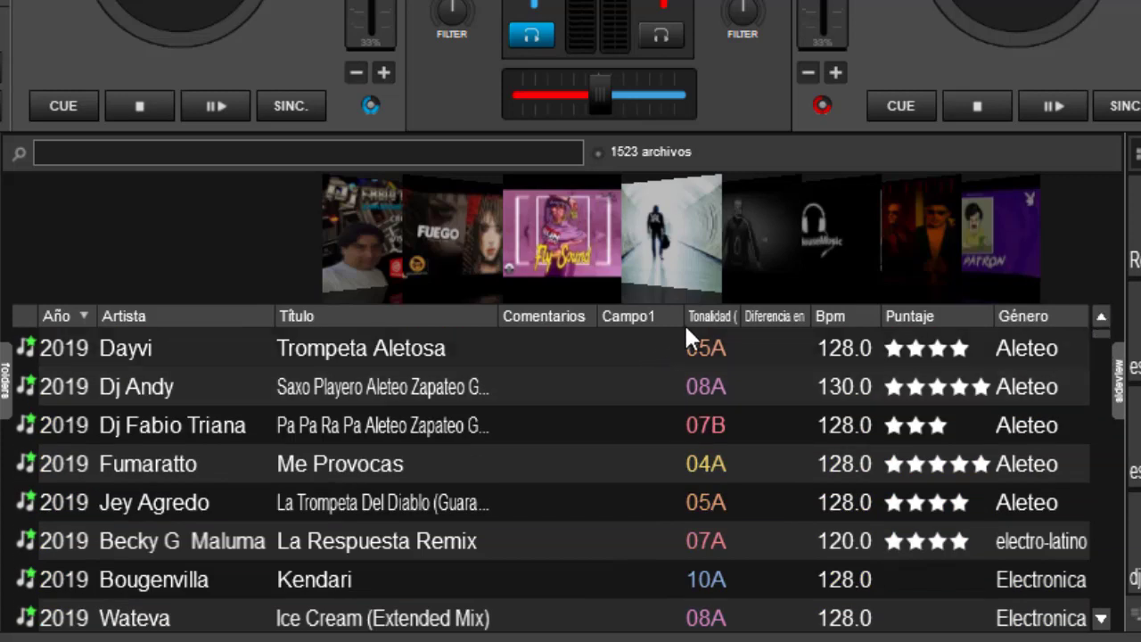
Sort the tracks by Tonalidad from 01A upward, followed by Año in descending order, and review the 2019 tracks at the beginning
left_click(714, 317)
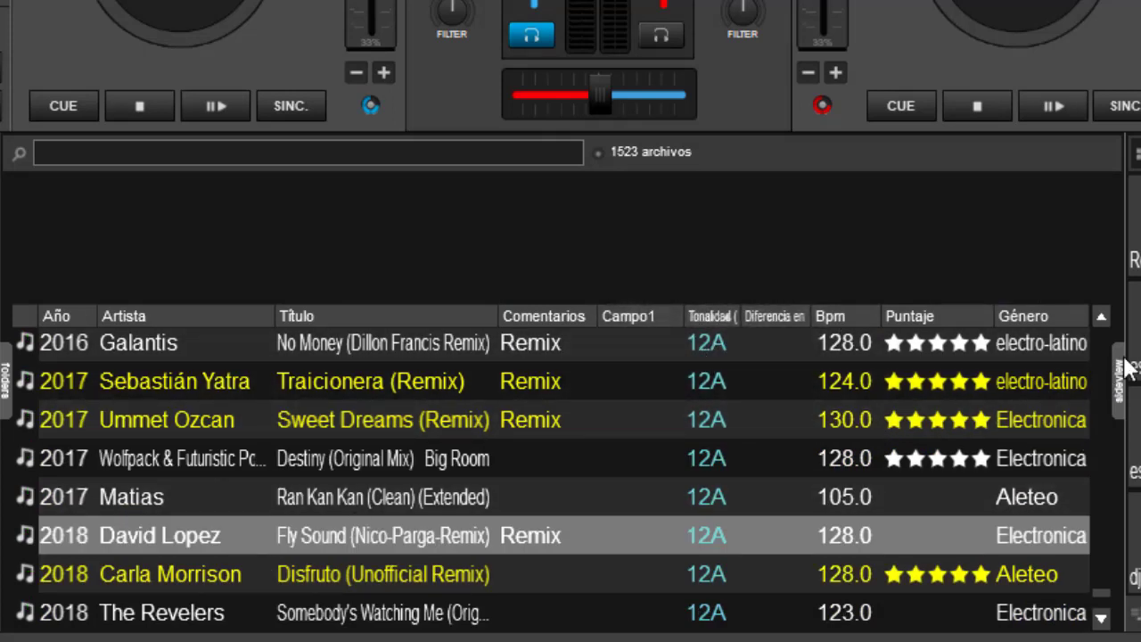
left_click_drag(1103, 595, 1110, 312)
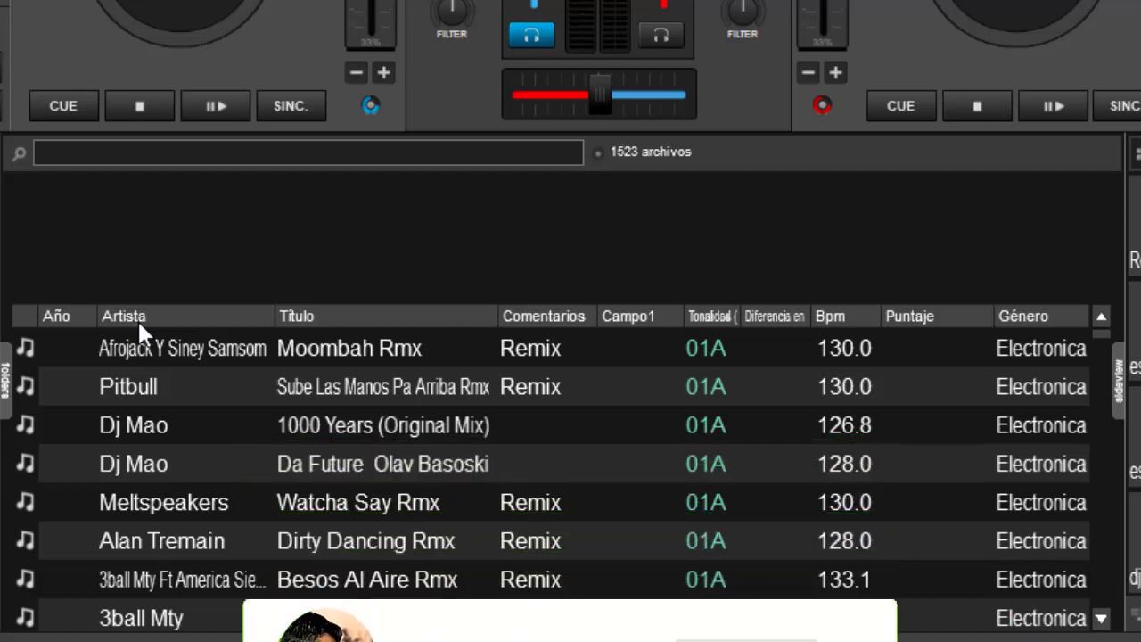
left_click(67, 316)
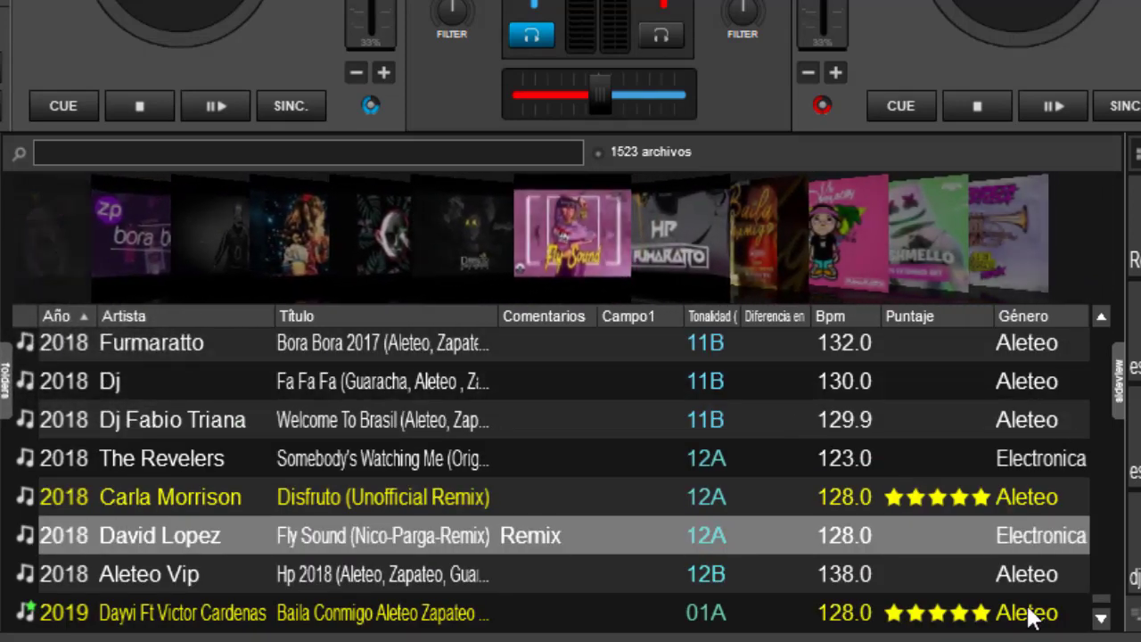
left_click_drag(1104, 610, 1100, 323)
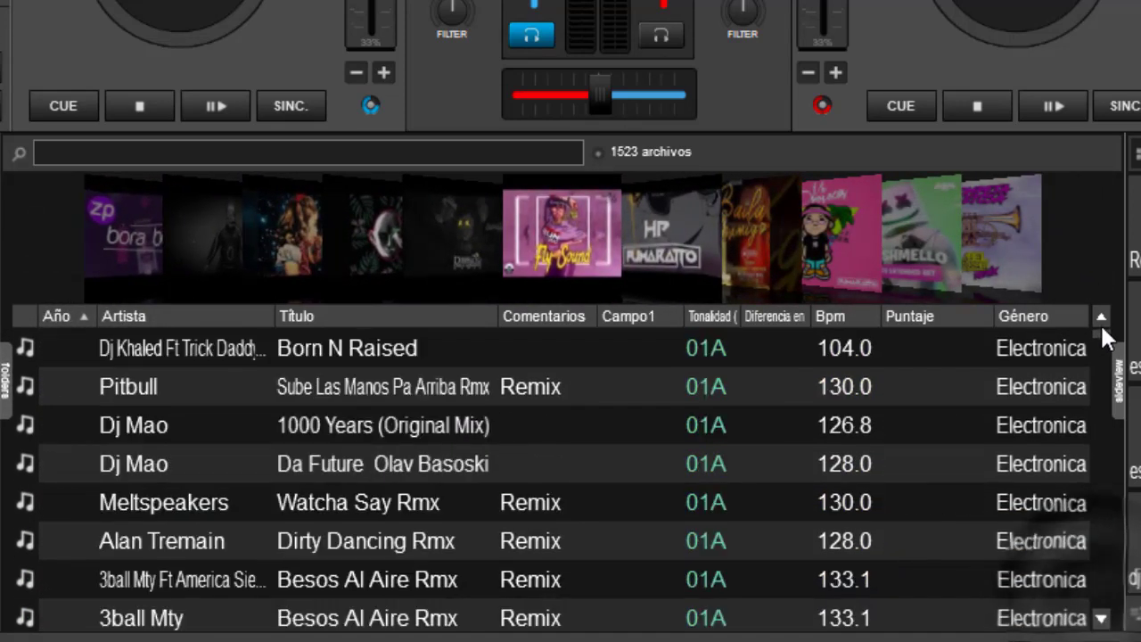
left_click(66, 314)
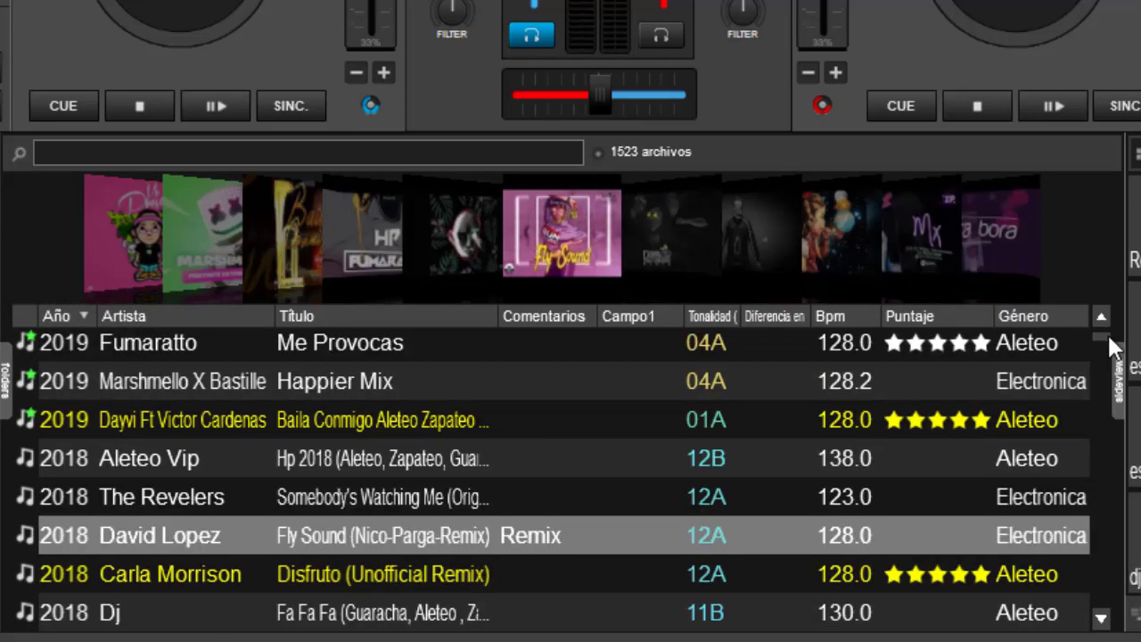
mouse_move(1103, 338)
left_mouse_down()
mouse_move(1101, 325)
mouse_move(1100, 336)
left_mouse_up()
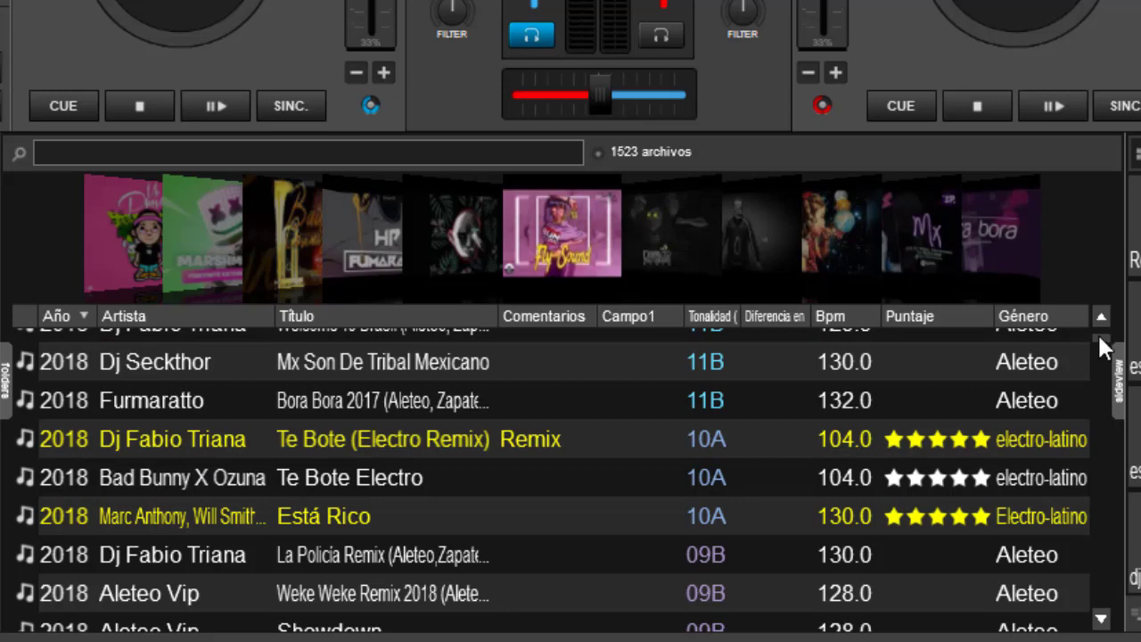
left_click_drag(1098, 333, 1098, 324)
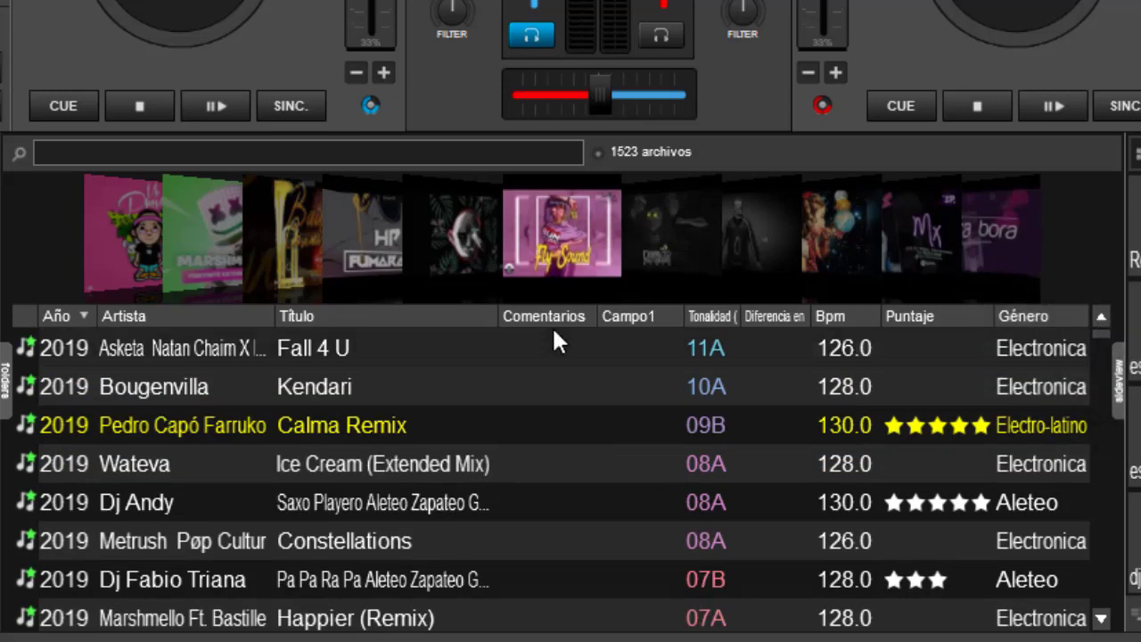
Sort the track list by Tonalidad in ascending order and show its first tracks
left_click(715, 315)
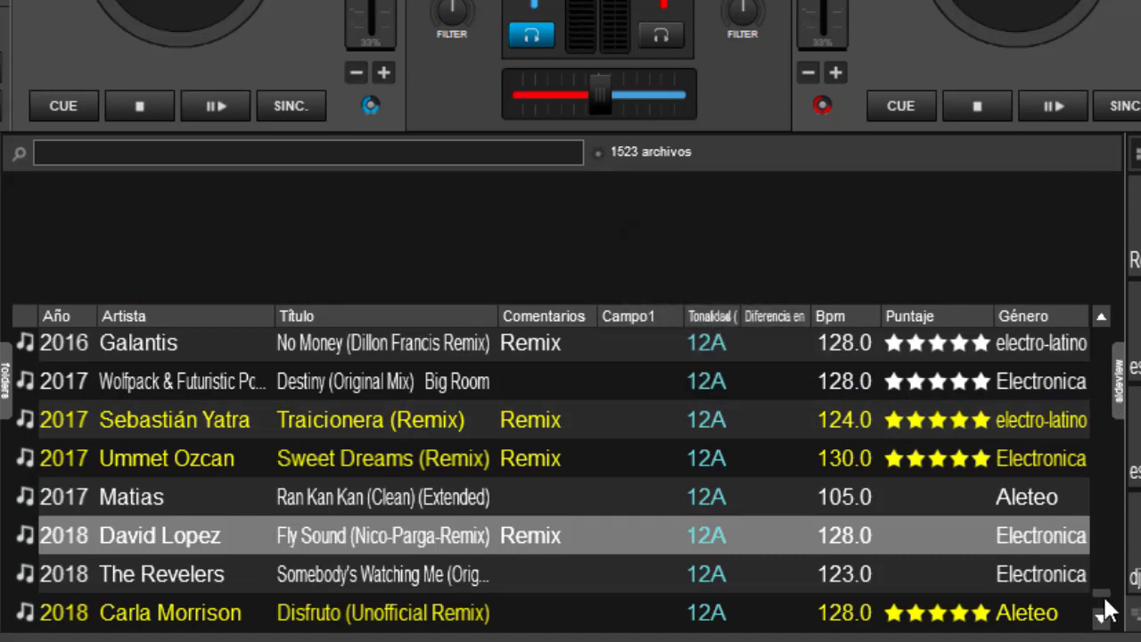
left_click_drag(1104, 603, 1107, 323)
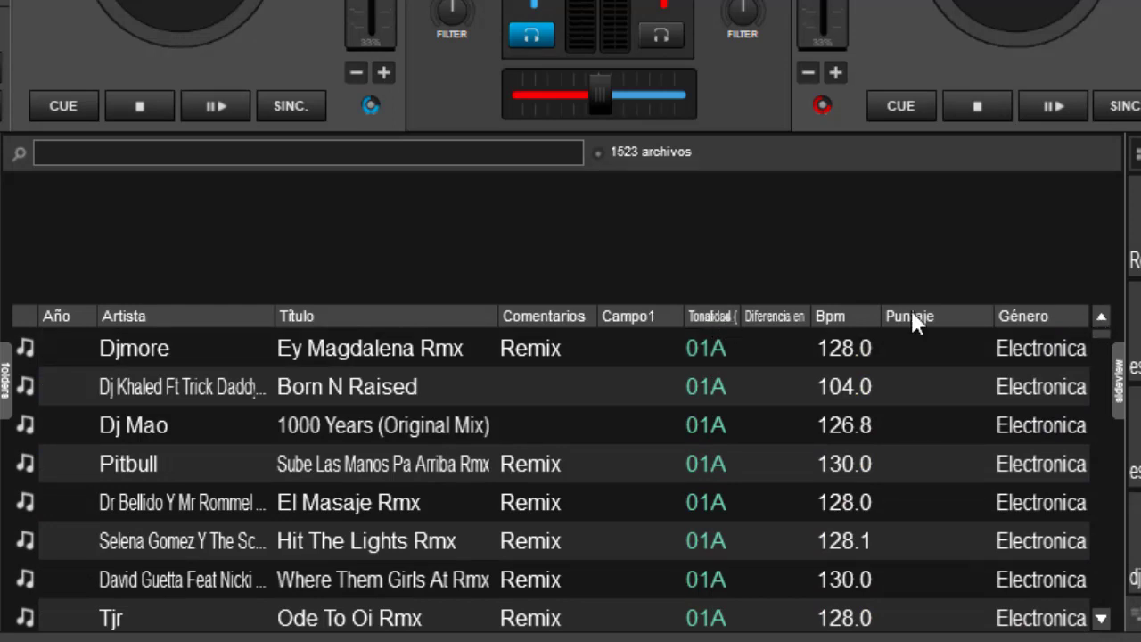
left_click(1101, 328)
mouse_move(1099, 328)
left_mouse_down()
mouse_move(1097, 495)
mouse_move(1096, 367)
mouse_move(1109, 321)
left_mouse_up()
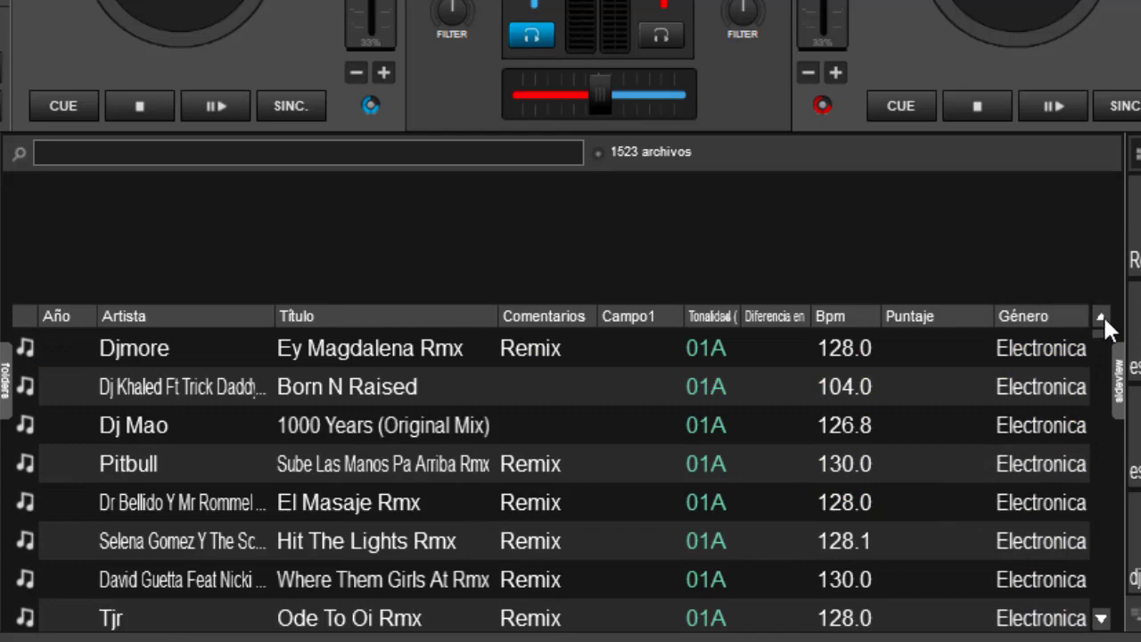
Sort the track list by Año in descending order and show the 2019 tracks from the beginning
left_click(78, 314)
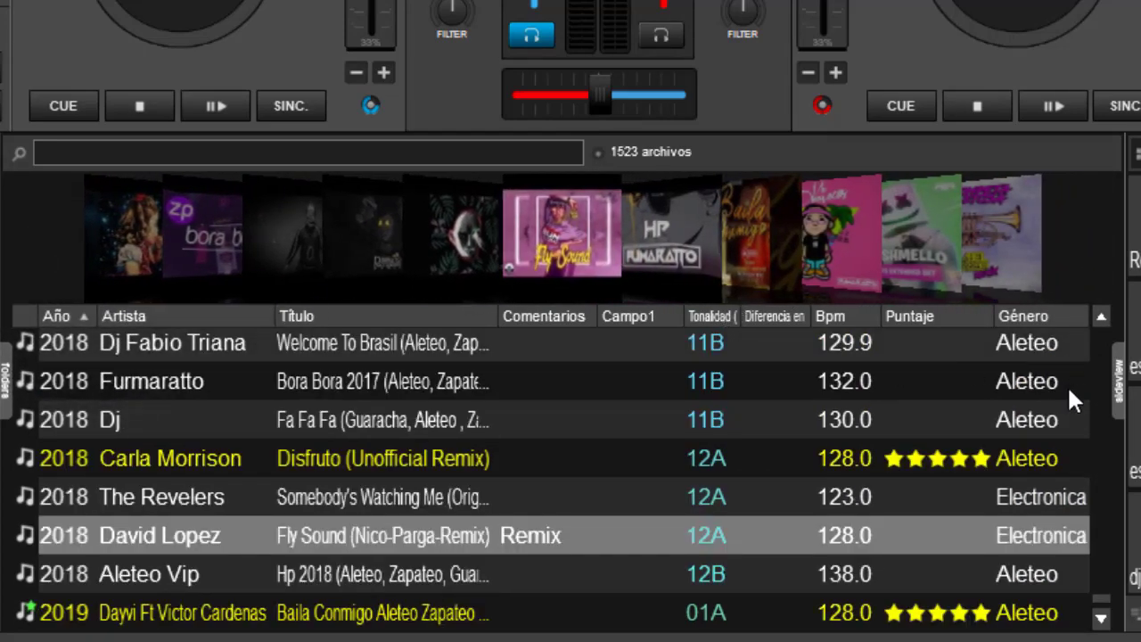
left_click_drag(1110, 614, 1098, 332)
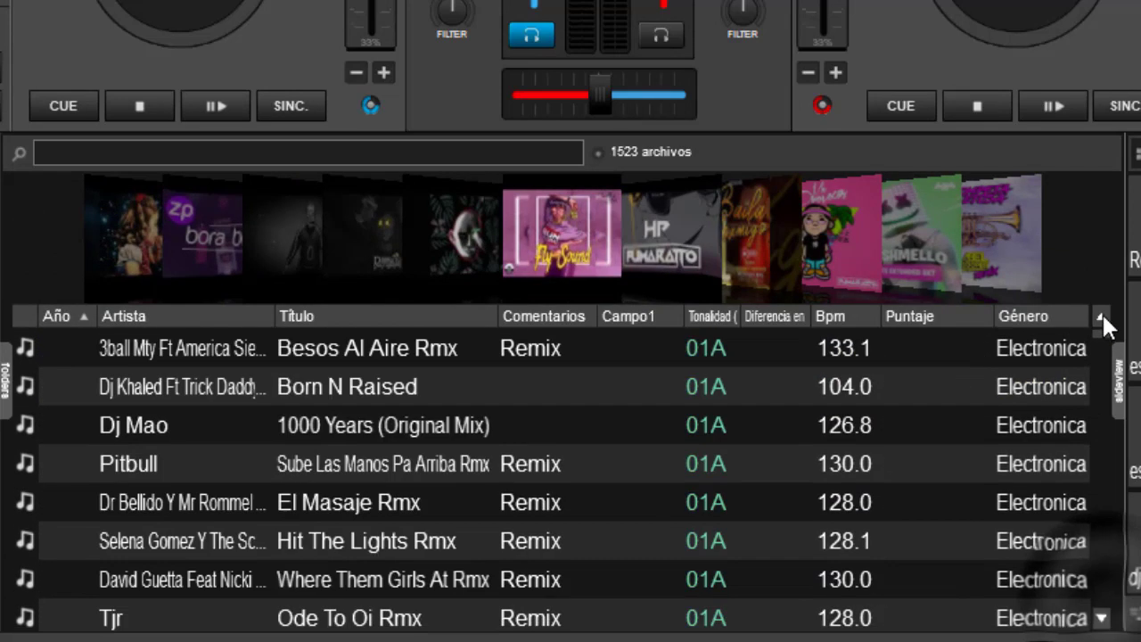
left_click(72, 318)
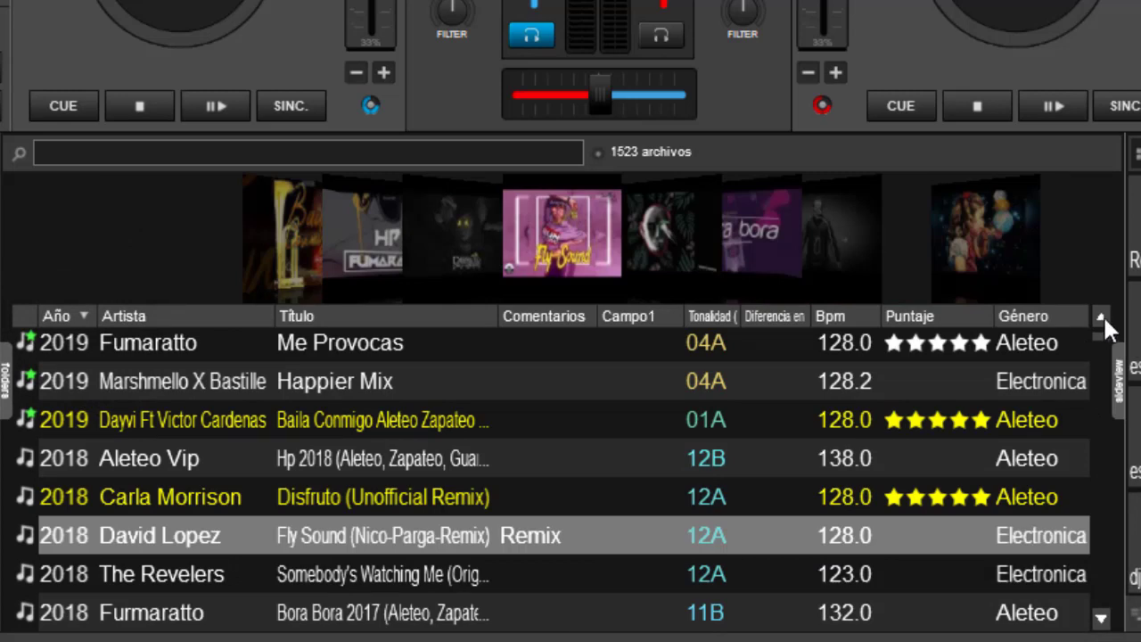
scroll(1105, 328, "up", 3)
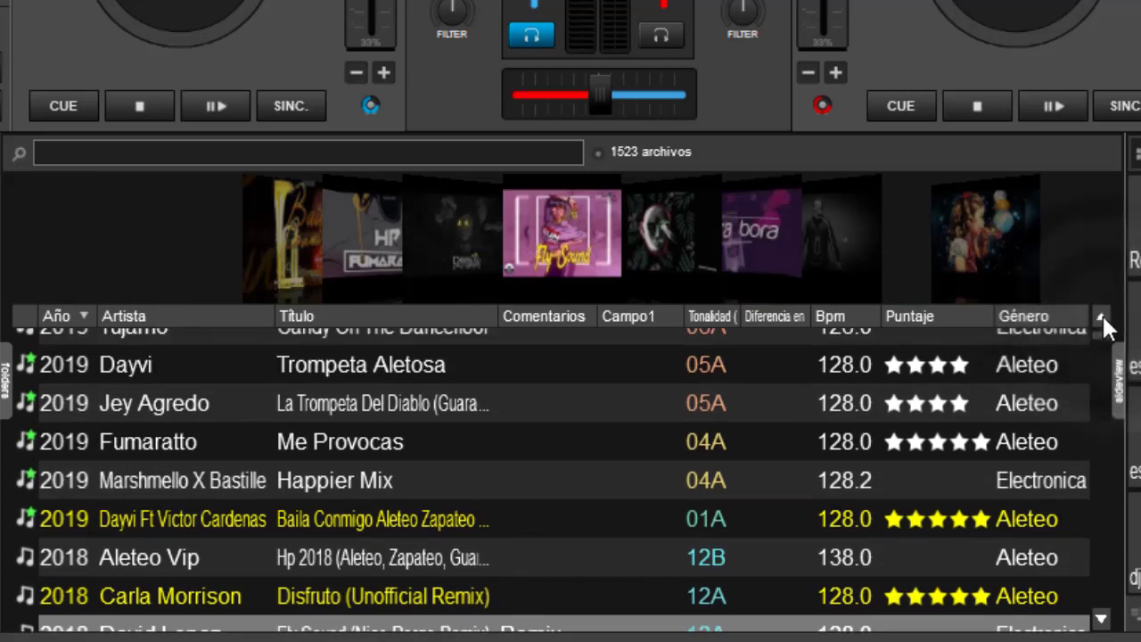
scroll(1104, 327, "up", 4)
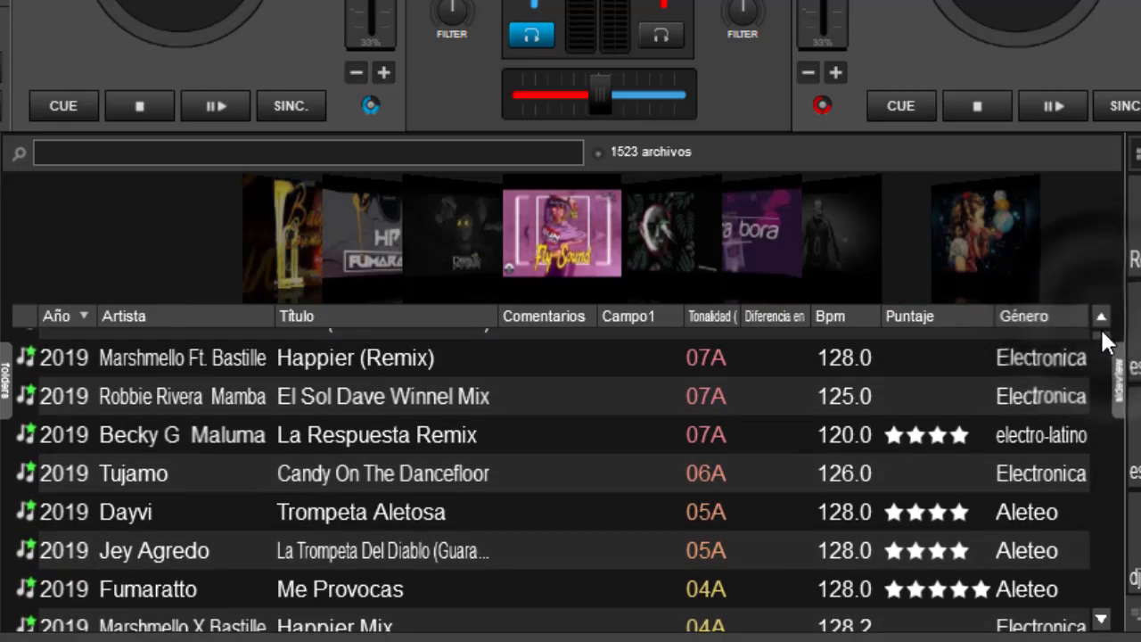
scroll(1100, 327, "up", 4)
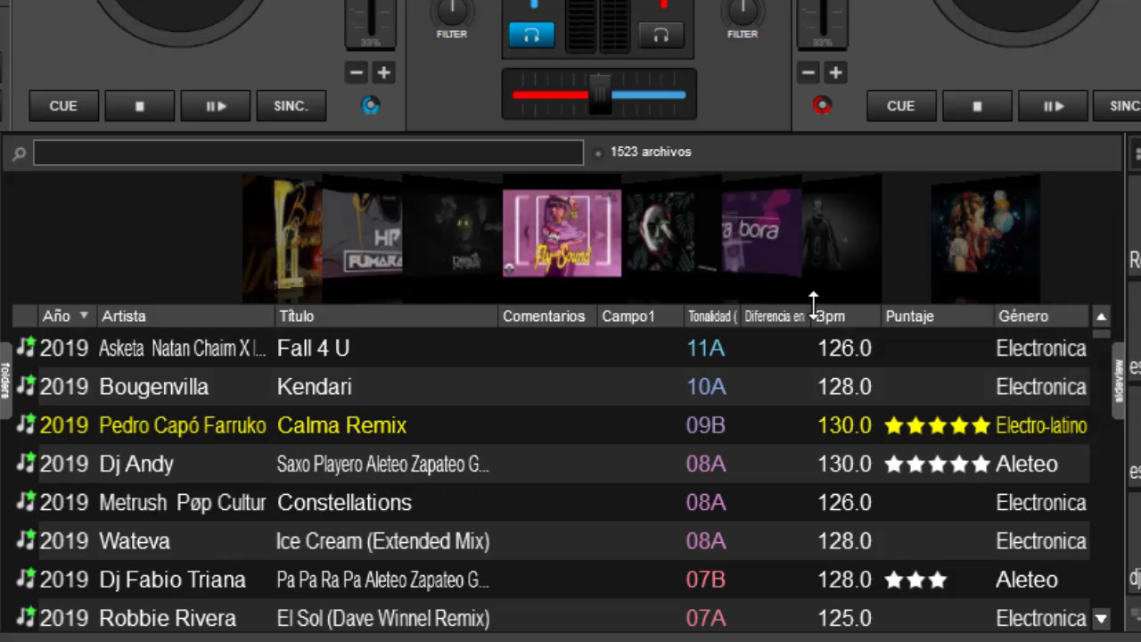
Sort the track list by Tonalidad in descending order and review the tracks from key 12B down to 11B
left_click(716, 318)
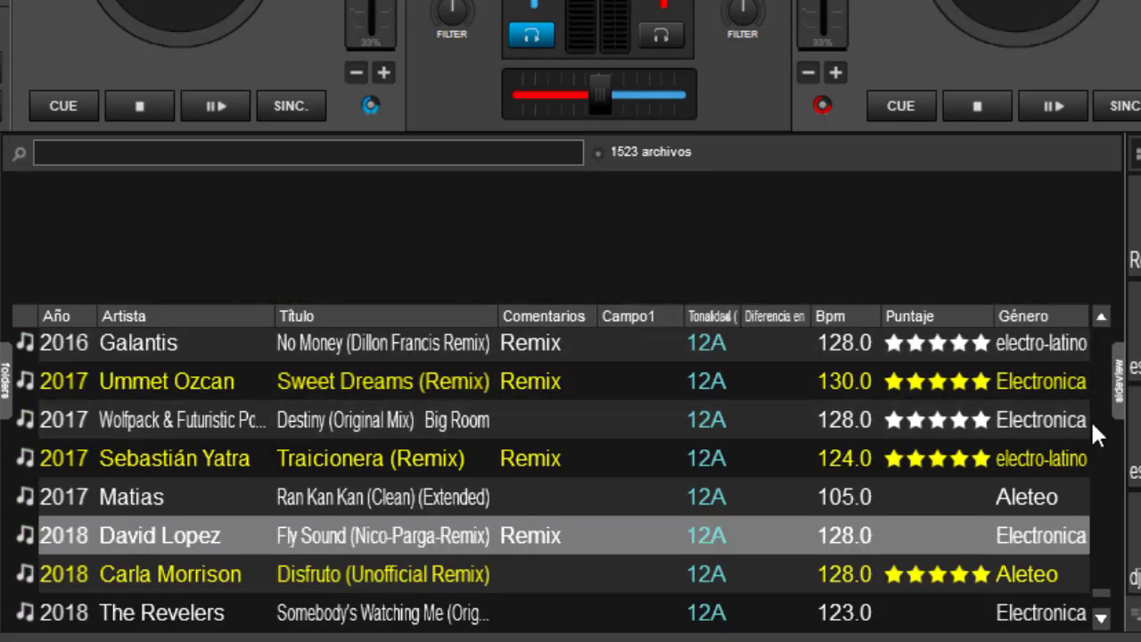
left_click_drag(1103, 602, 1099, 321)
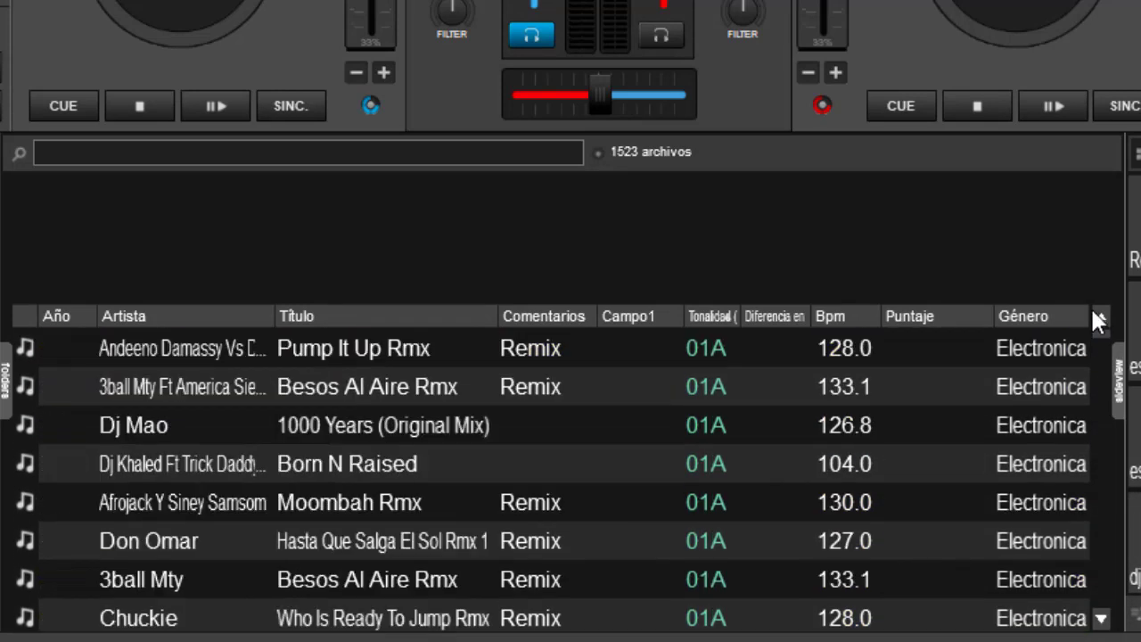
left_click(711, 315)
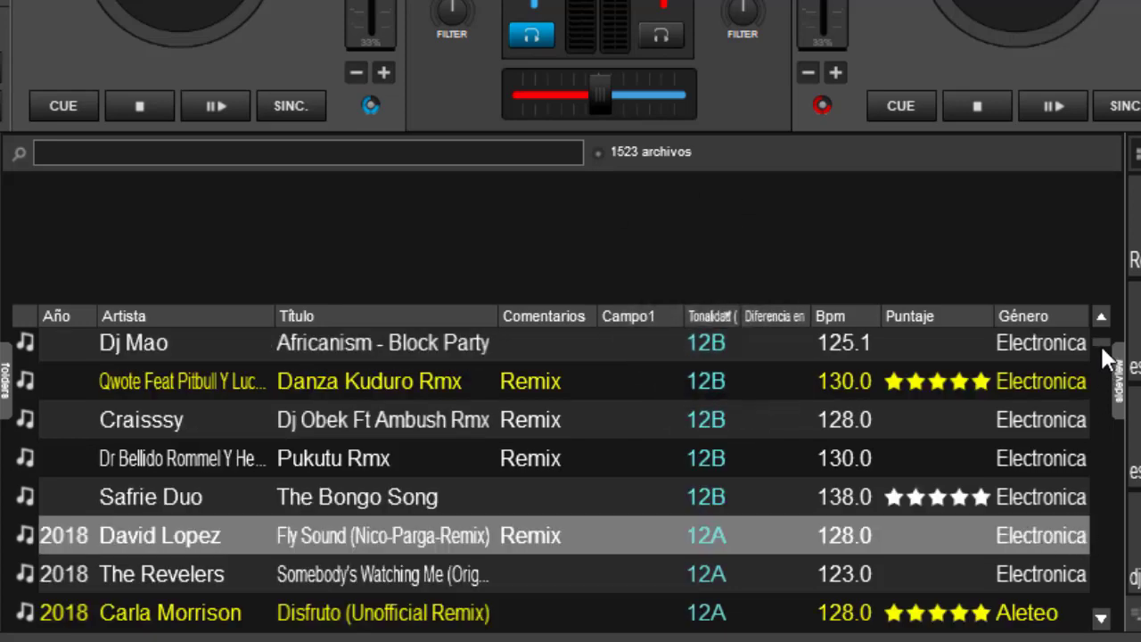
left_click_drag(1106, 350, 1104, 326)
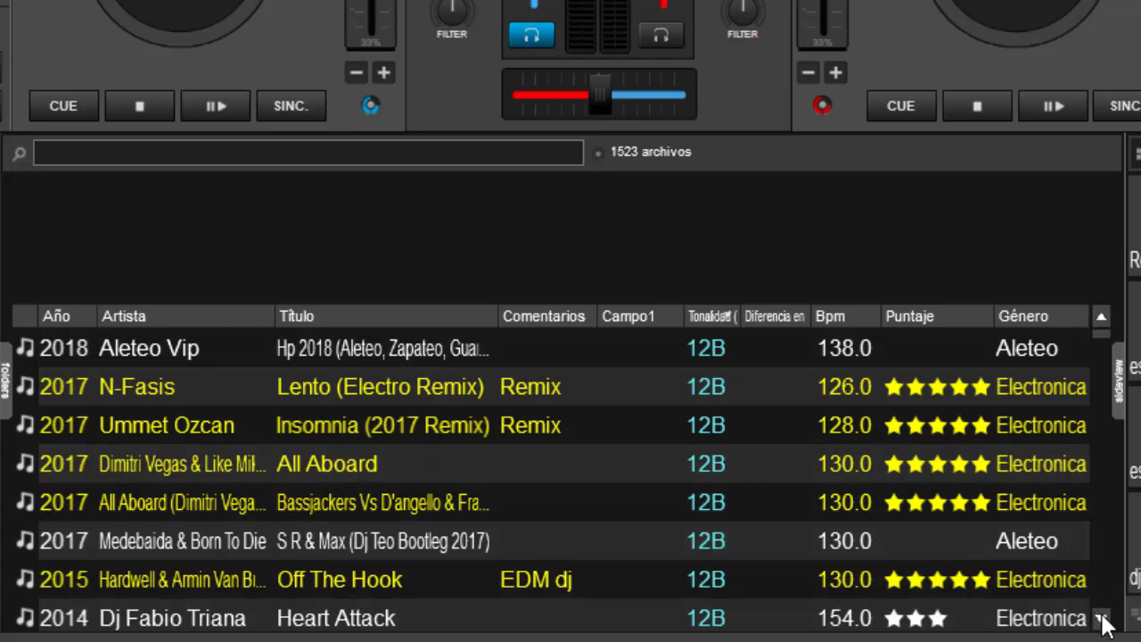
left_click_drag(1103, 622, 1103, 622)
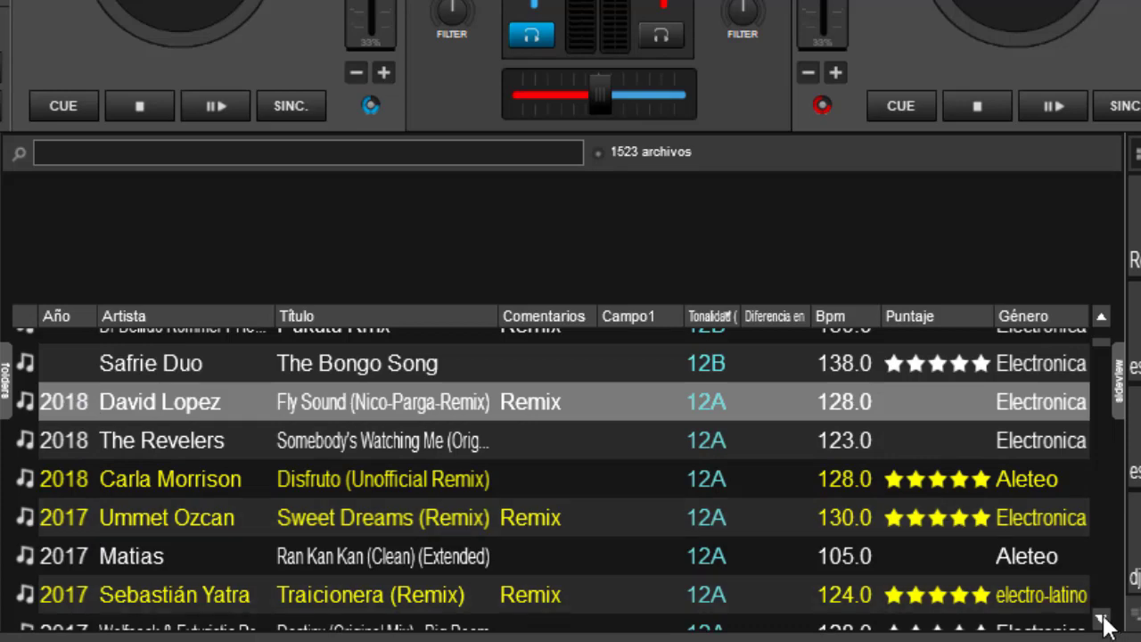
left_click_drag(1103, 621, 1103, 622)
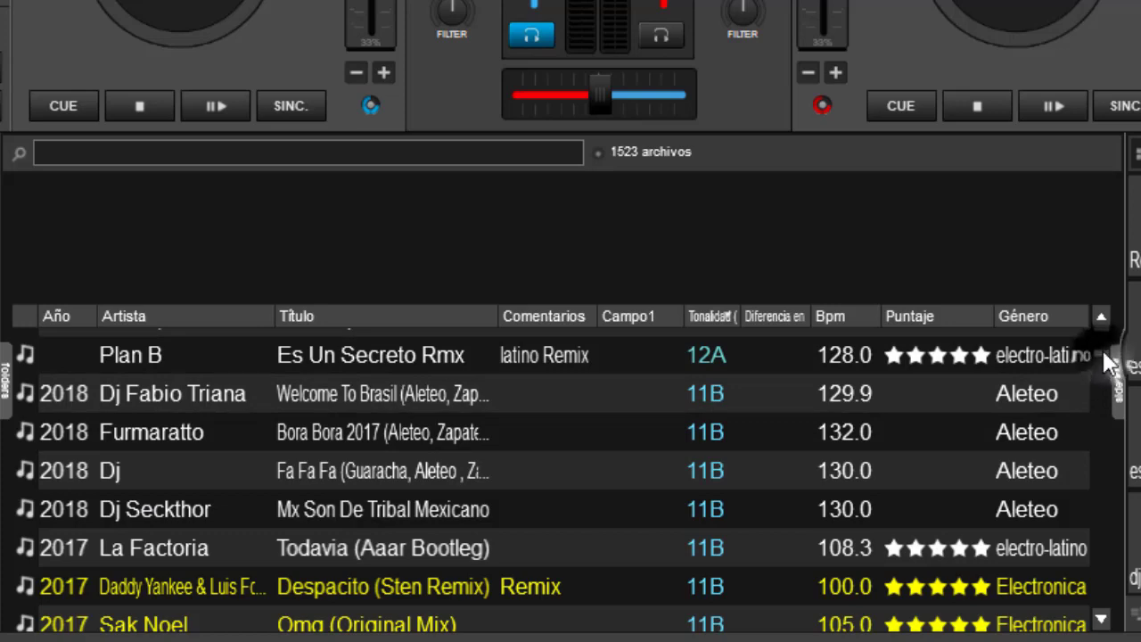
left_click(1102, 317)
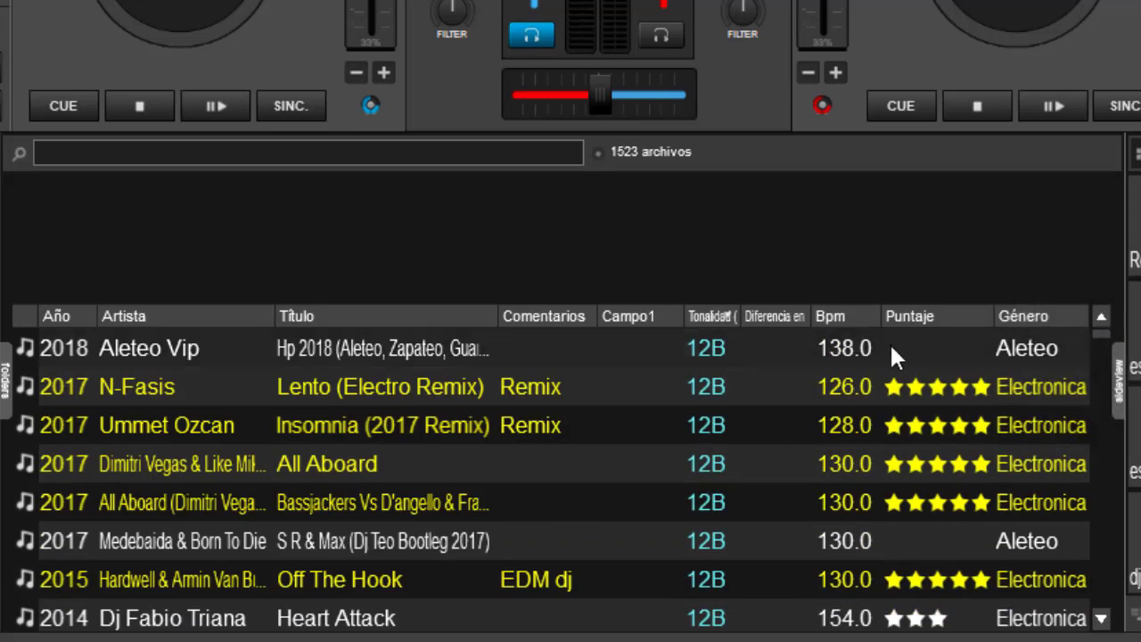
Sort the track list by Puntaje, followed by Año in descending order
left_click(934, 318)
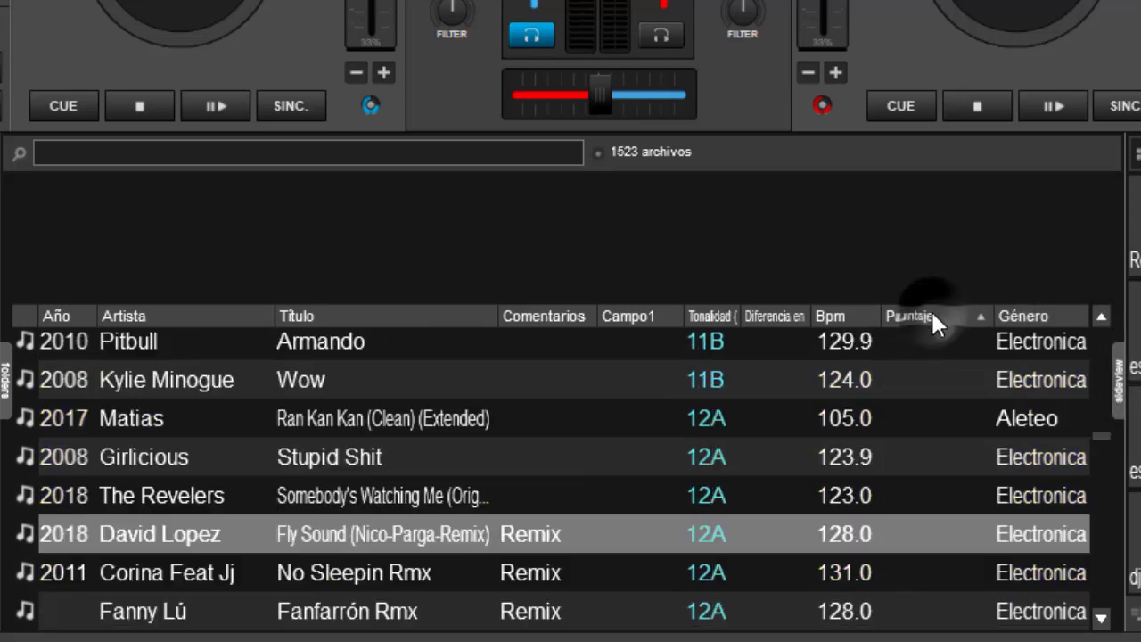
left_click_drag(1109, 443, 1110, 324)
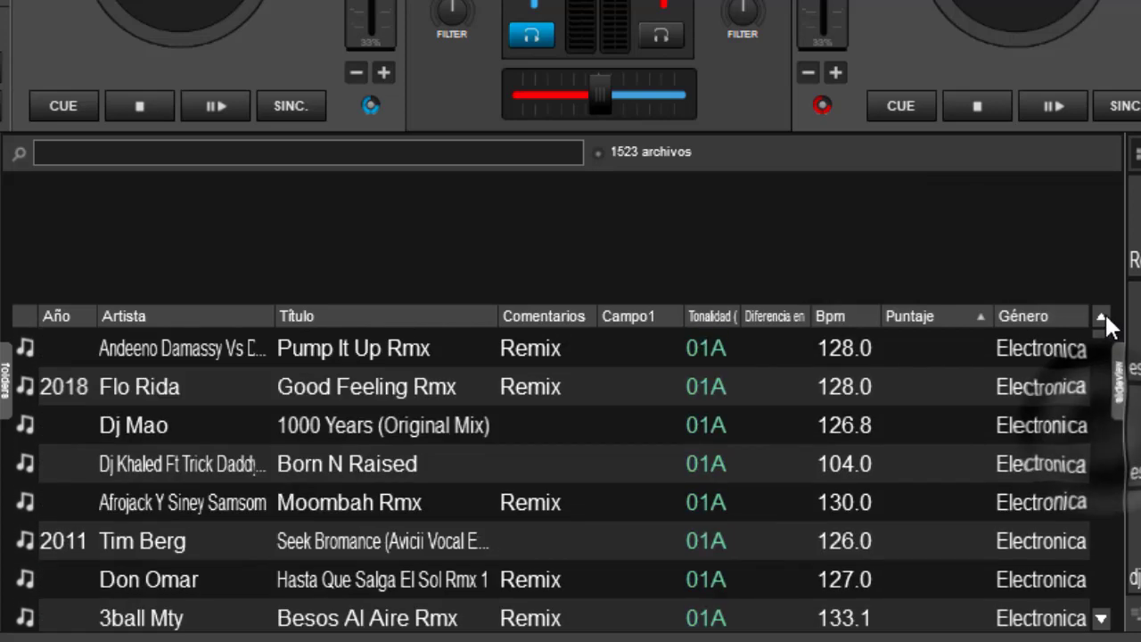
left_click(923, 324)
left_click(60, 315)
left_click(59, 313)
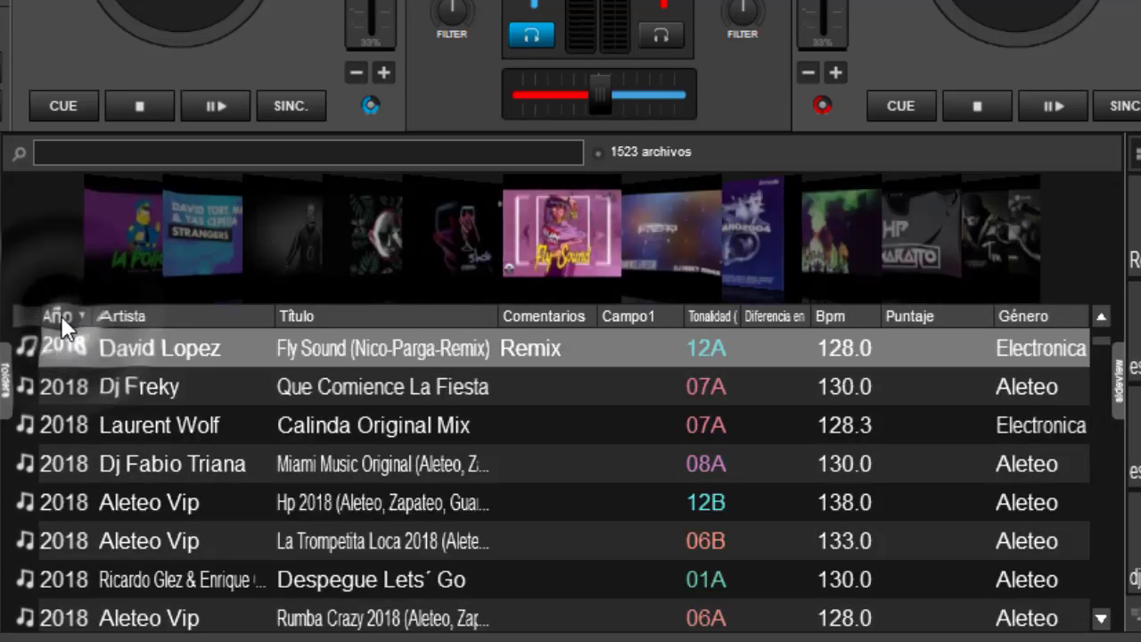
Sort the track list by Puntaje in descending order and show the highest-rated tracks from the beginning
left_click(935, 325)
left_click(934, 324)
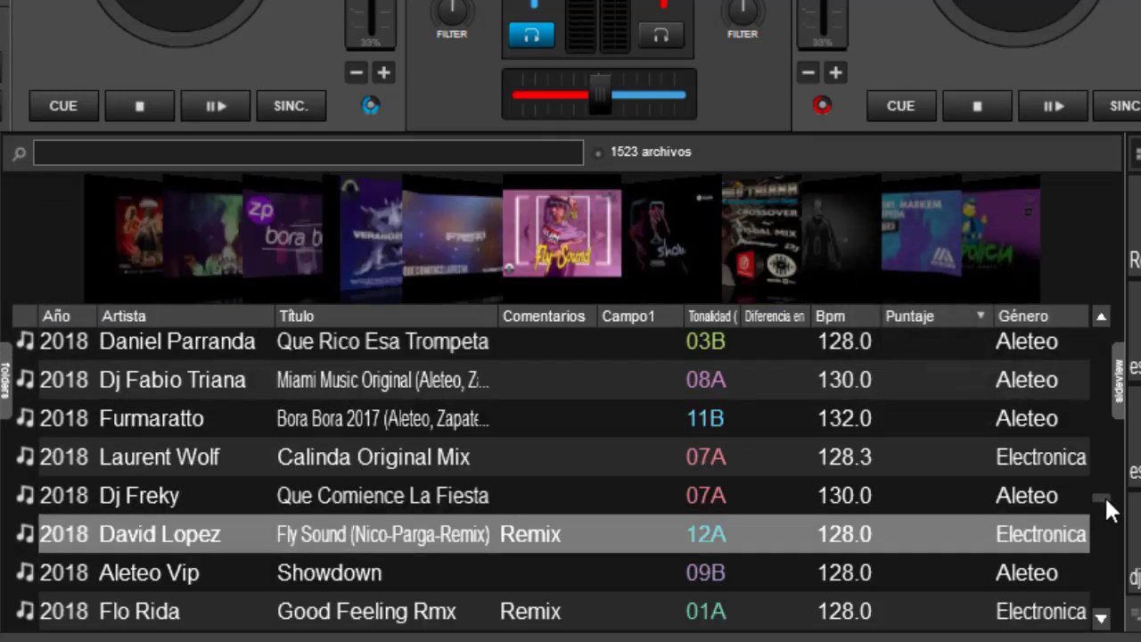
left_click_drag(1104, 506, 1113, 334)
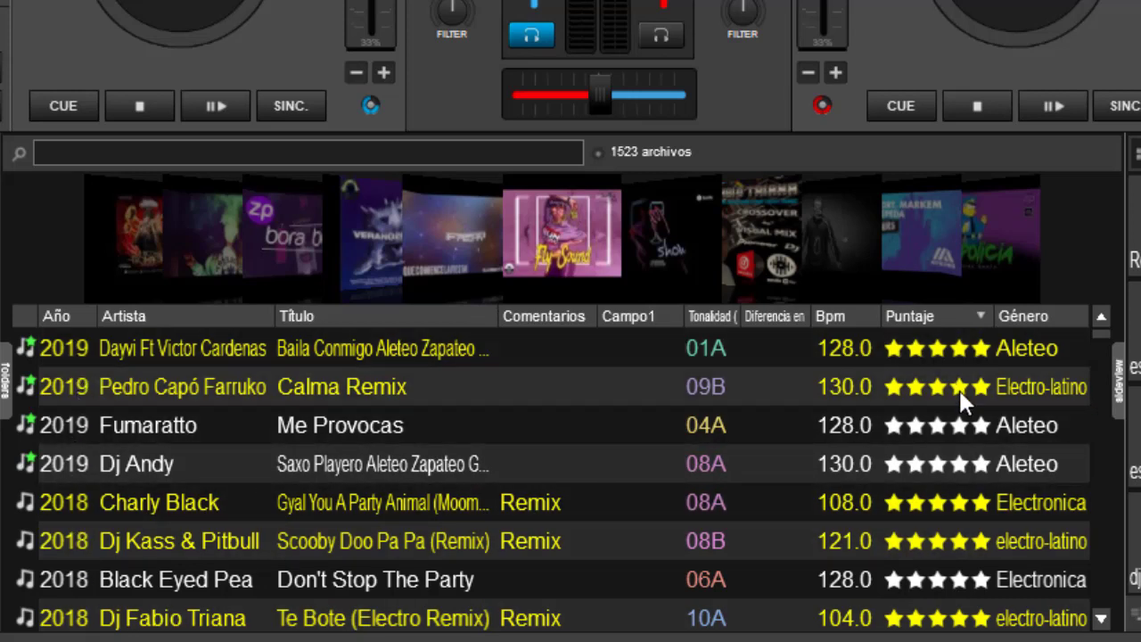
Review the five-star tracks from 2019 down through the older years to the four-star group, and return to the beginning of the list
scroll(1106, 624, "down", 5)
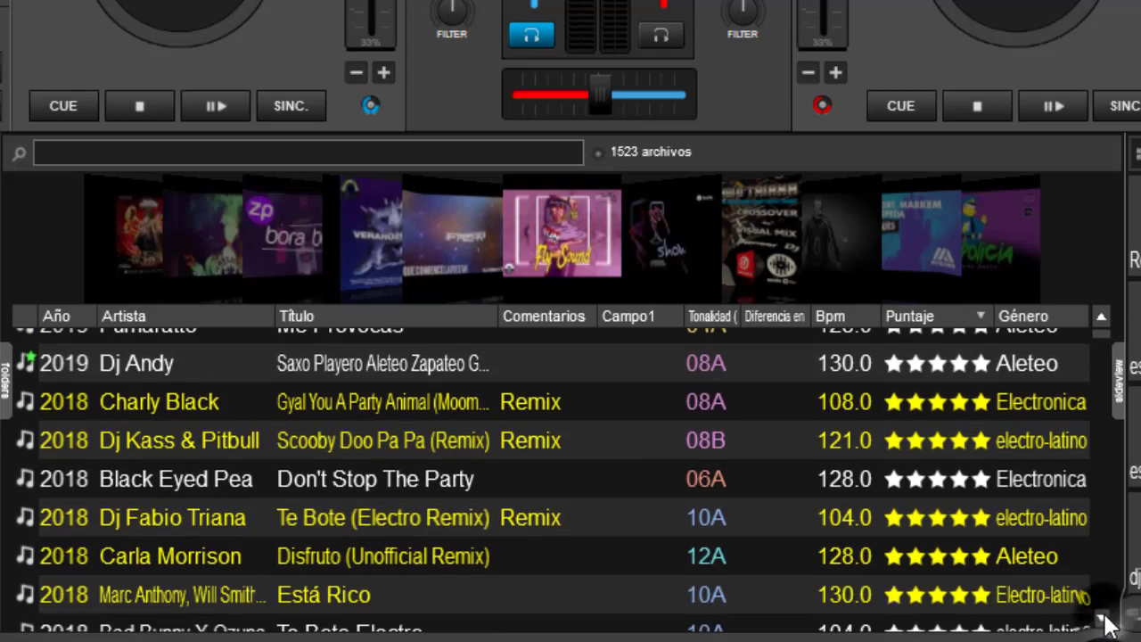
scroll(1104, 624, "down", 6)
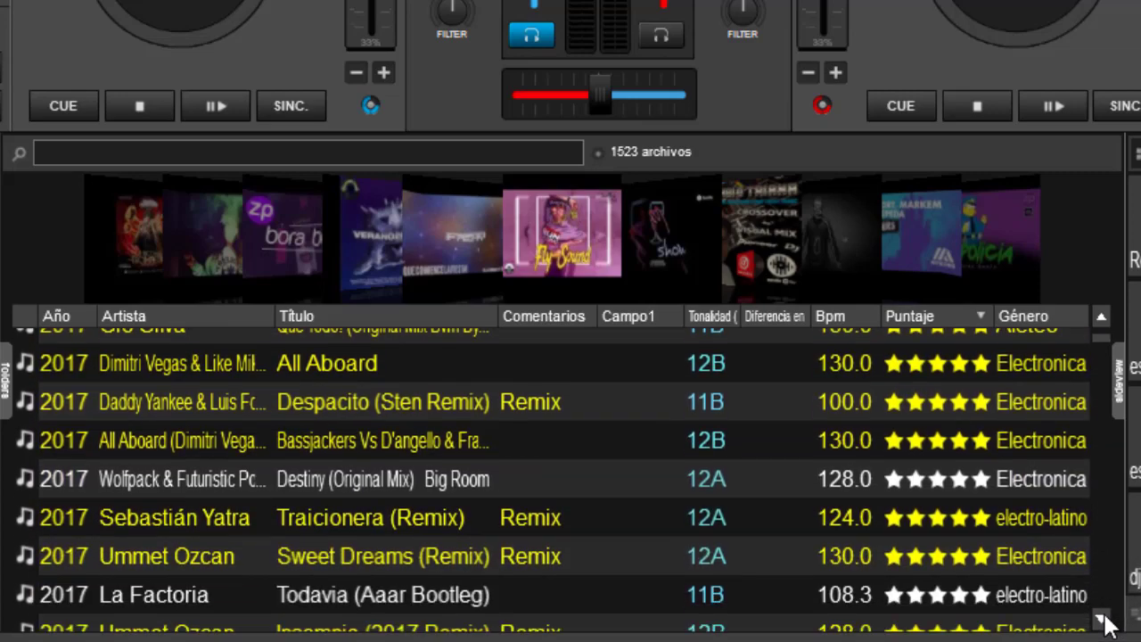
scroll(1105, 624, "down", 6)
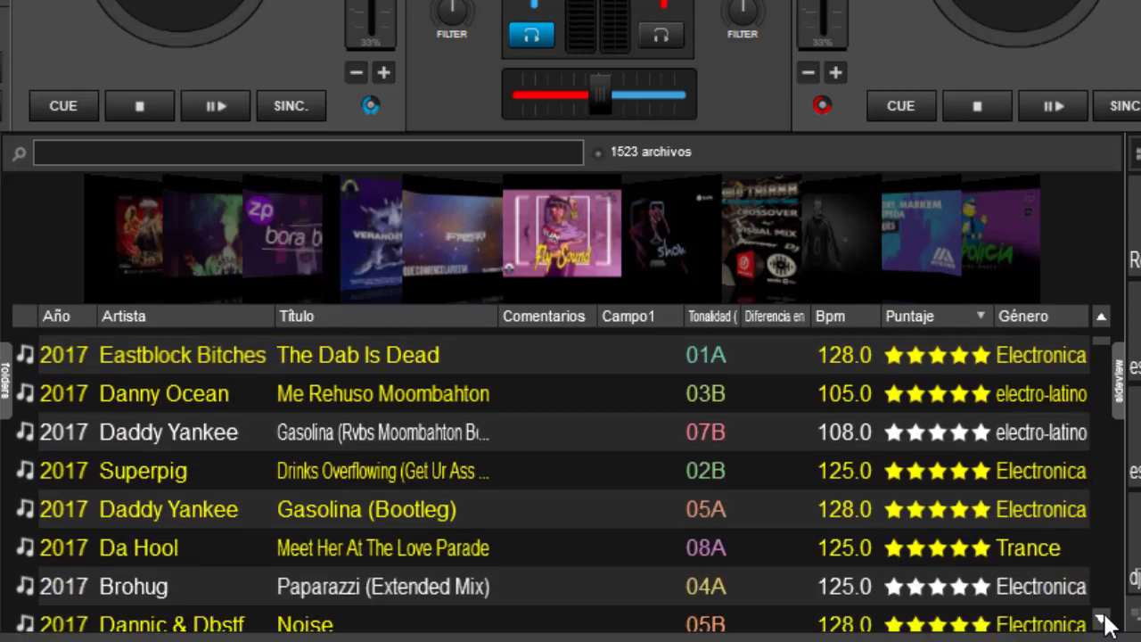
scroll(1105, 625, "down", 6)
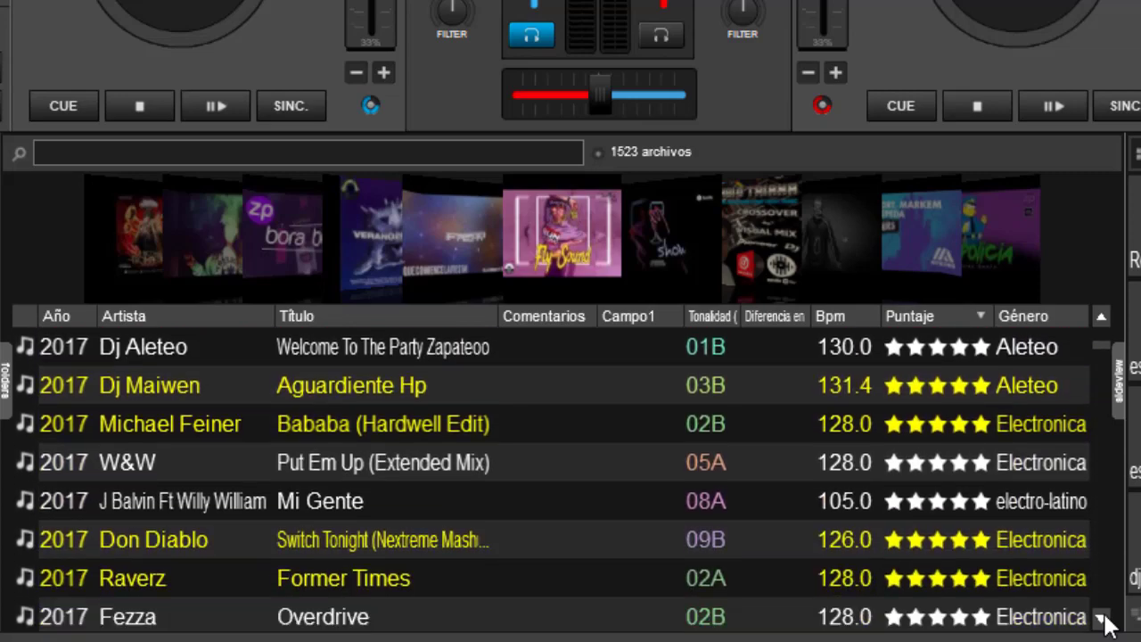
scroll(1106, 624, "down", 6)
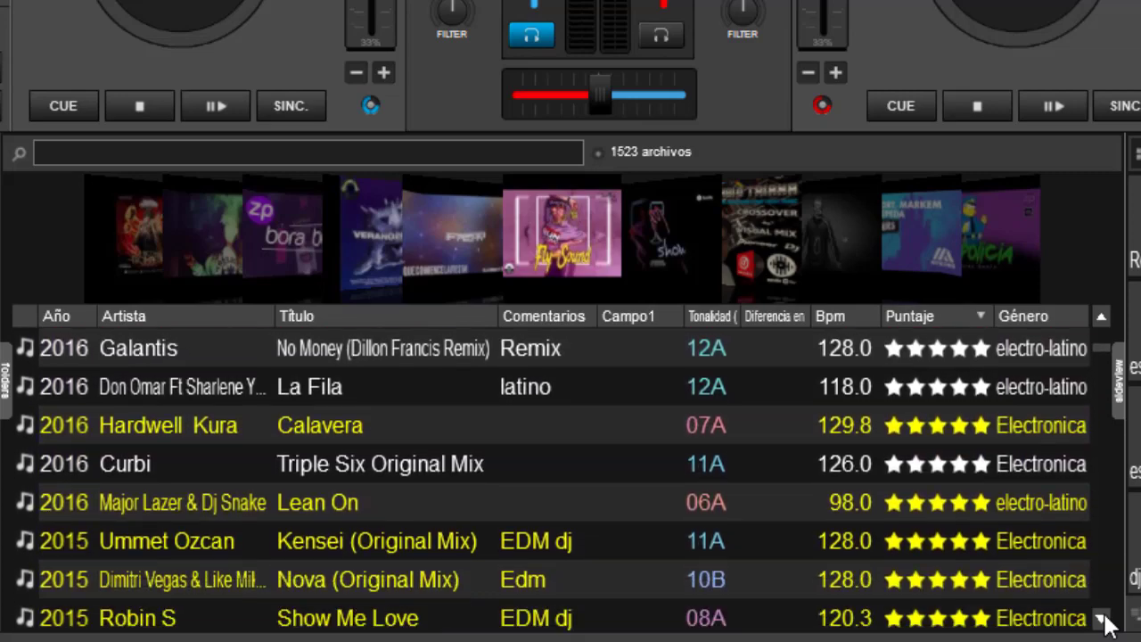
scroll(1105, 624, "down", 6)
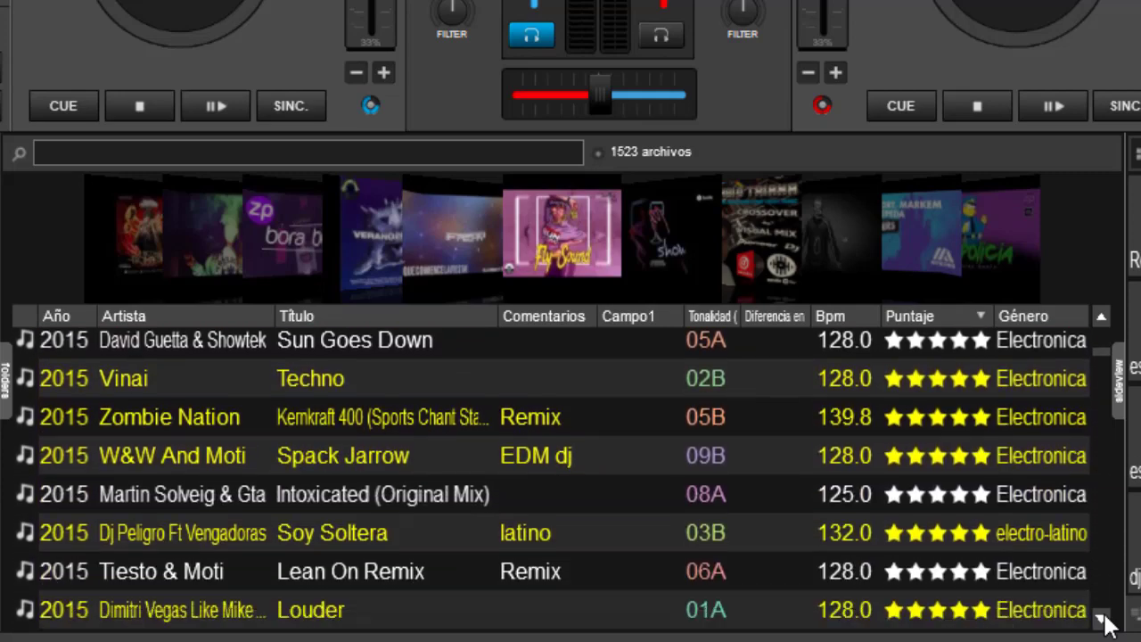
scroll(1106, 624, "down", 6)
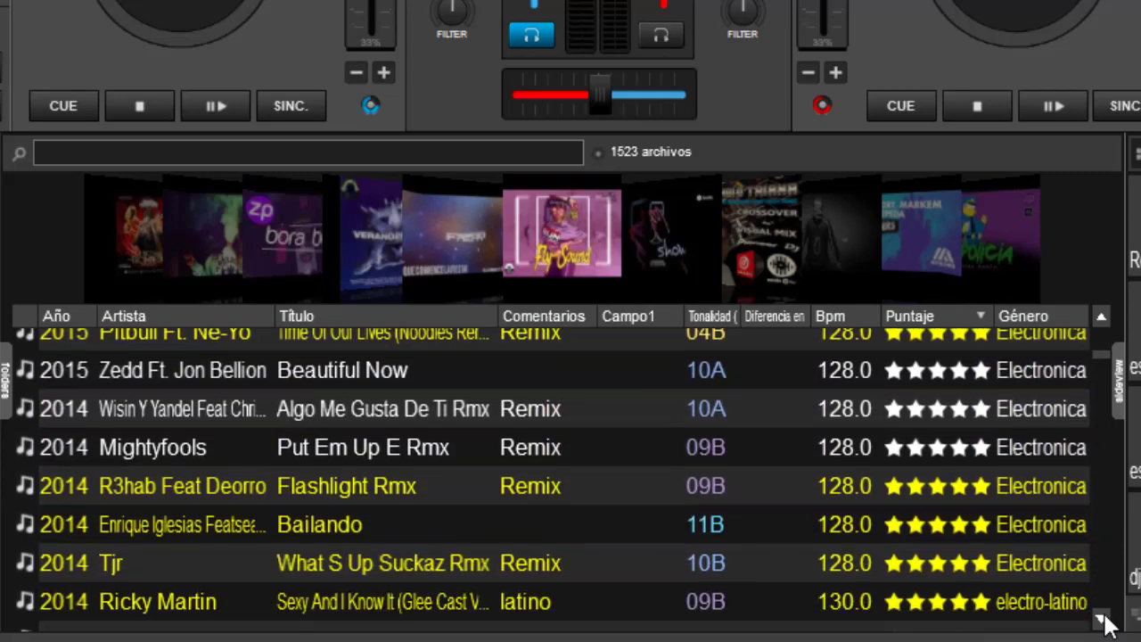
scroll(1105, 624, "down", 6)
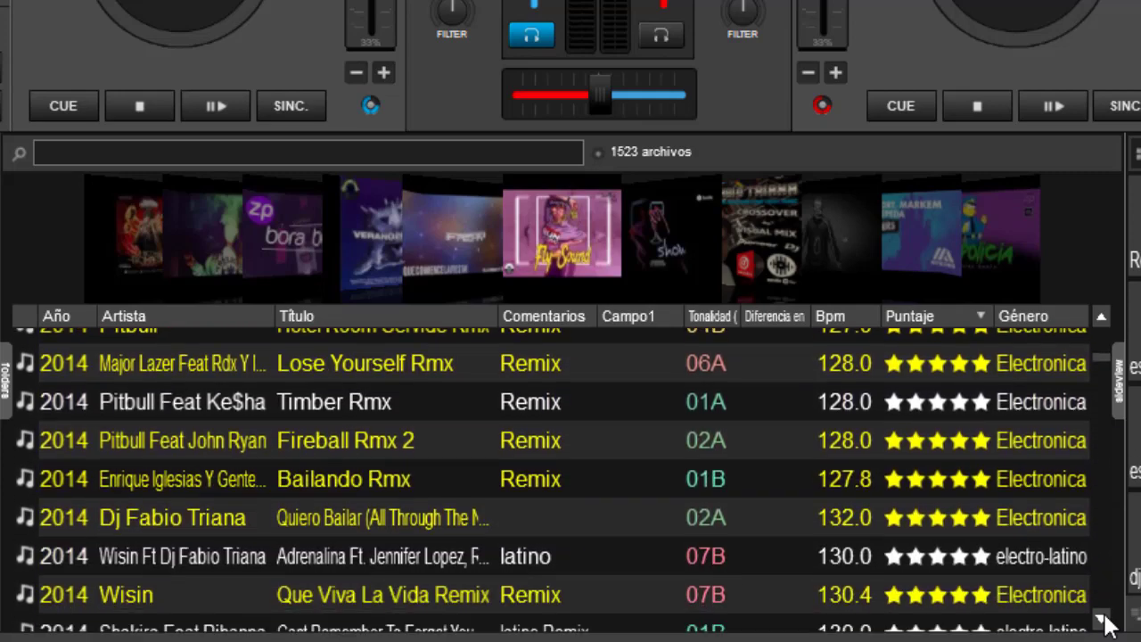
scroll(1105, 624, "down", 3)
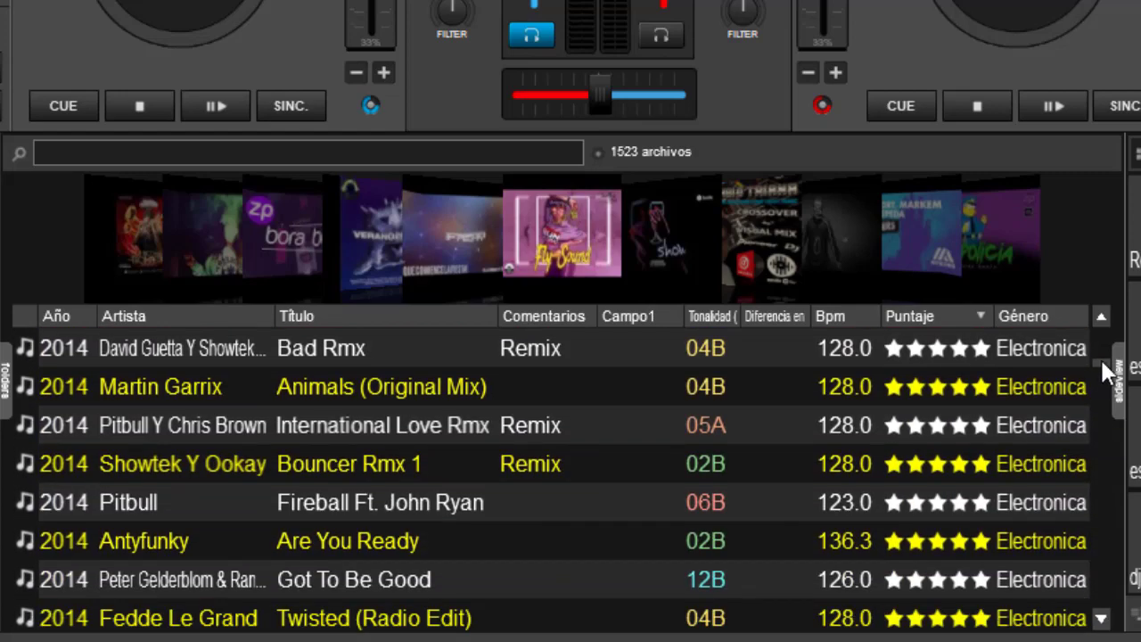
left_click_drag(1100, 357, 1100, 383)
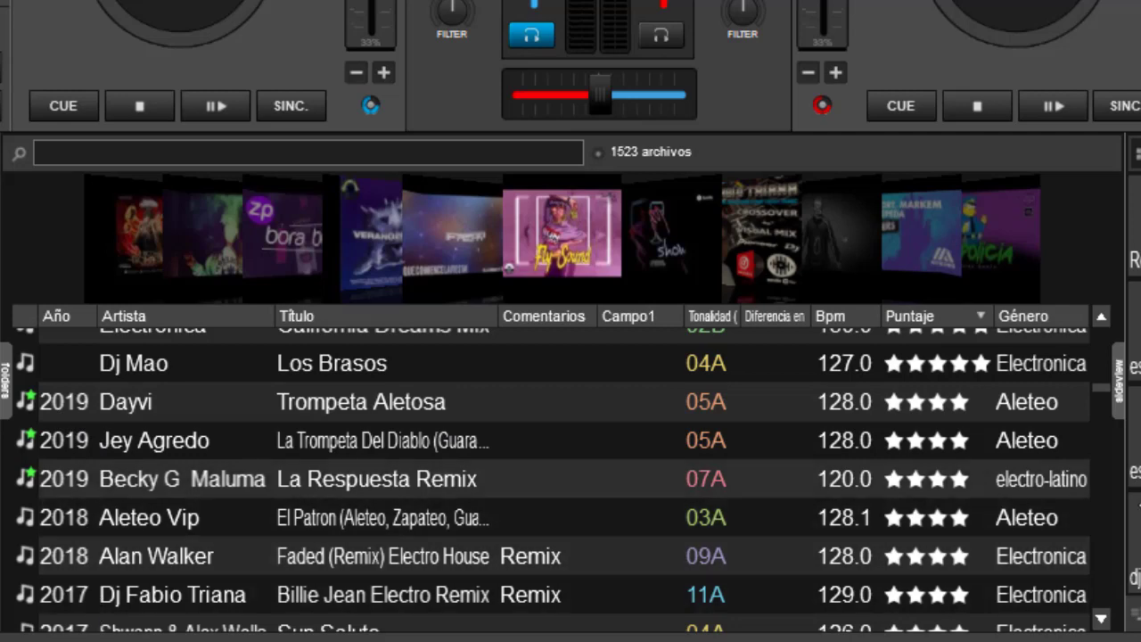
left_click_drag(1098, 384, 1098, 328)
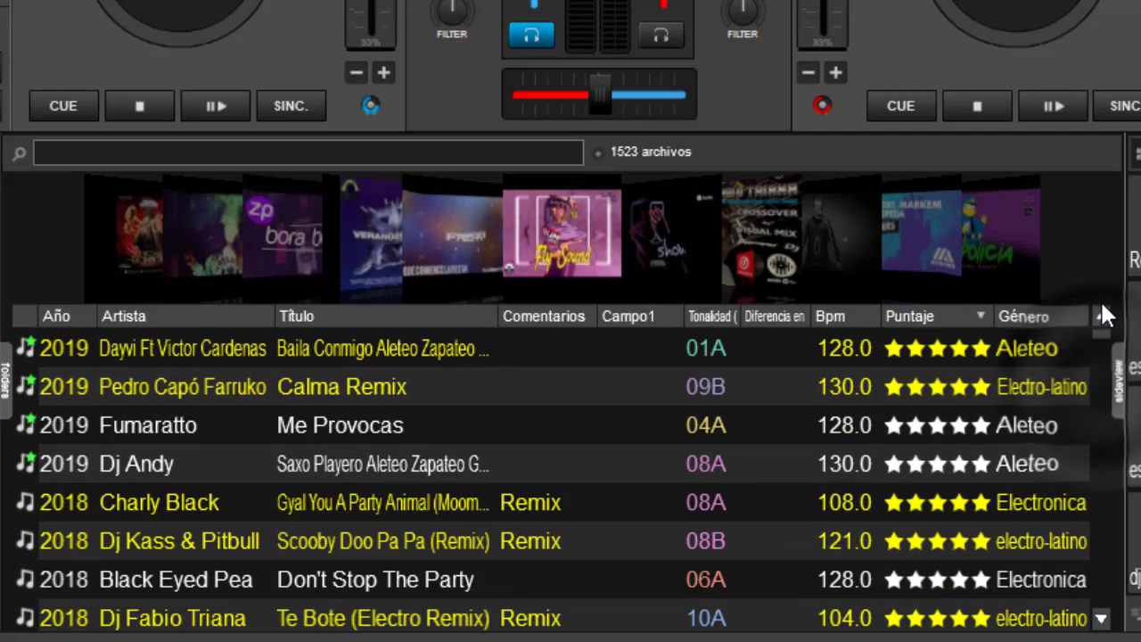
Sort the track list by Artista in ascending order, followed by Año in descending order
left_click(144, 310)
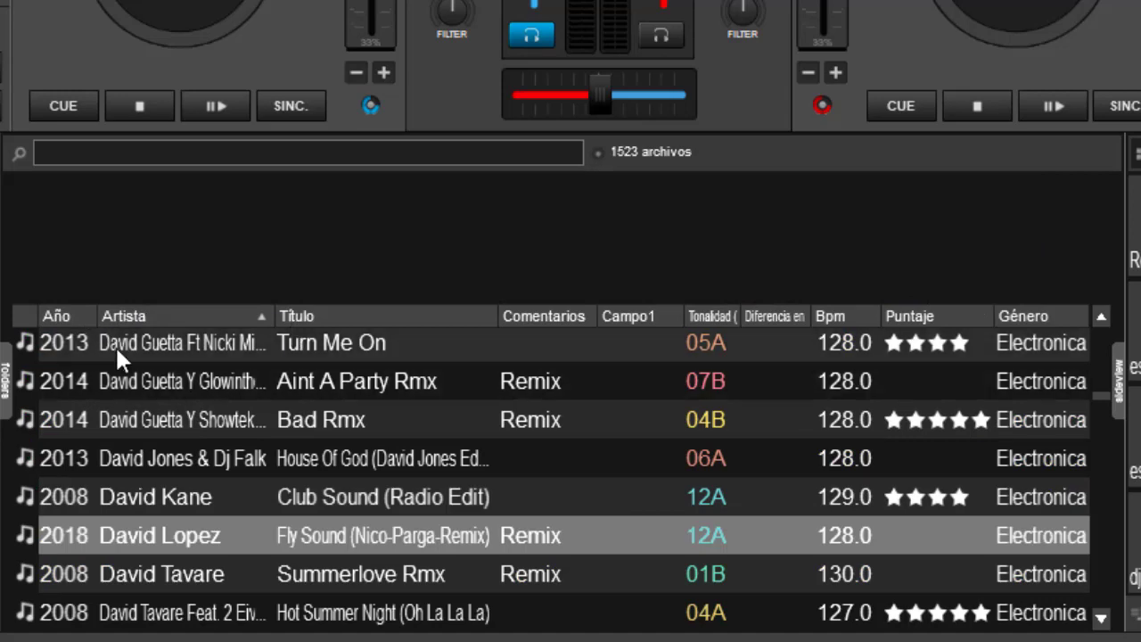
left_click(61, 316)
left_click(61, 314)
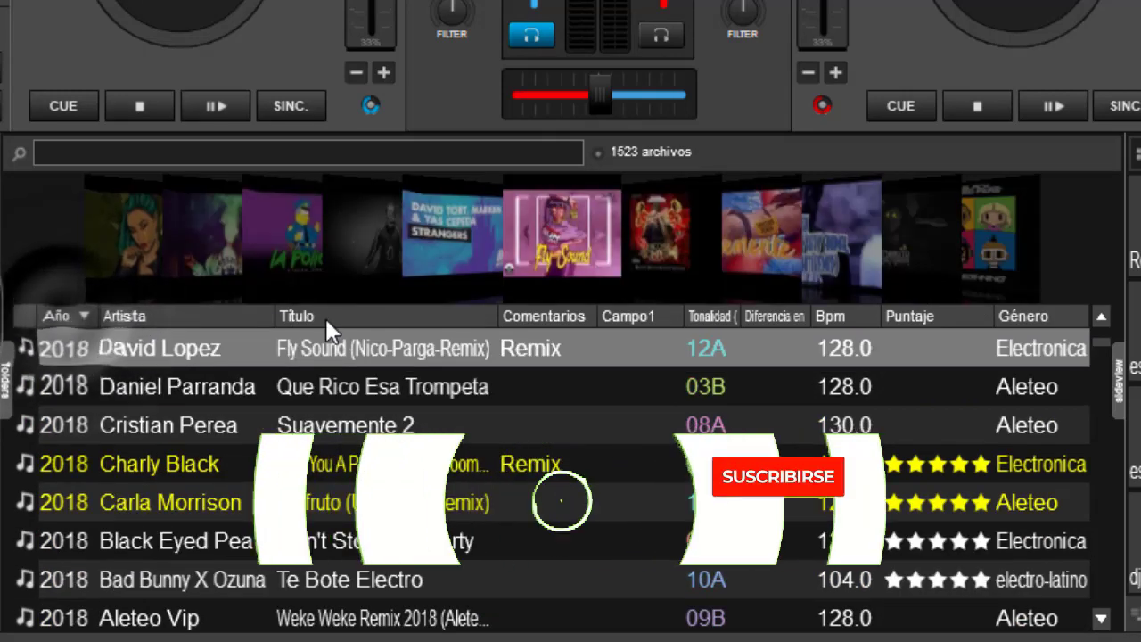